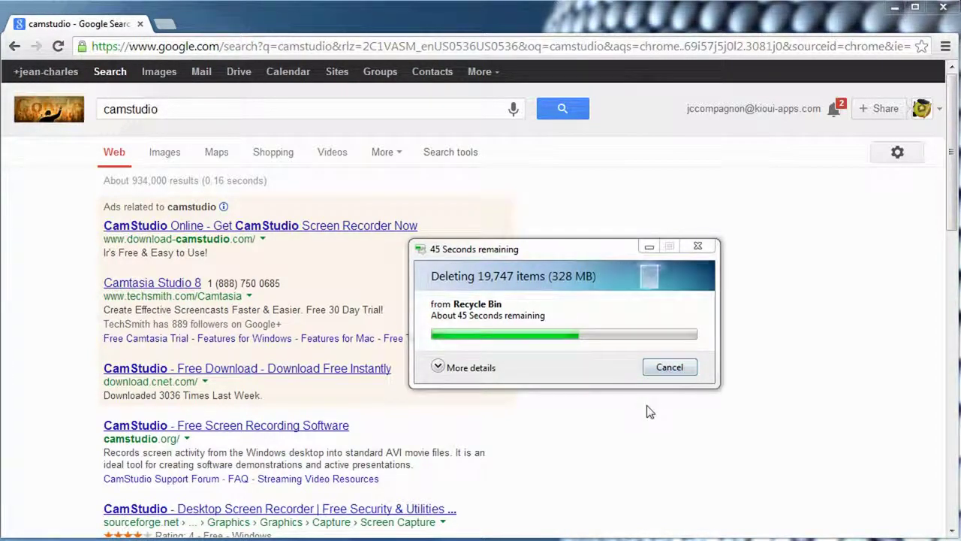
Open the camstudio.org search result and find the download links for CamStudio 2.7 and CamStudio Lossless Codec v1.5.
{"action": "left_click", "coordinate": [187, 107]}
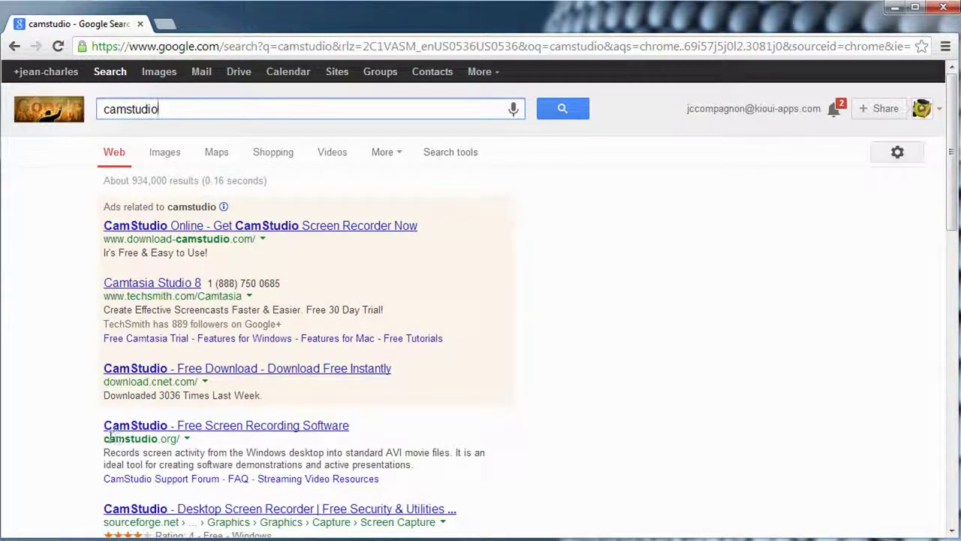
{"action": "left_click", "coordinate": [155, 426]}
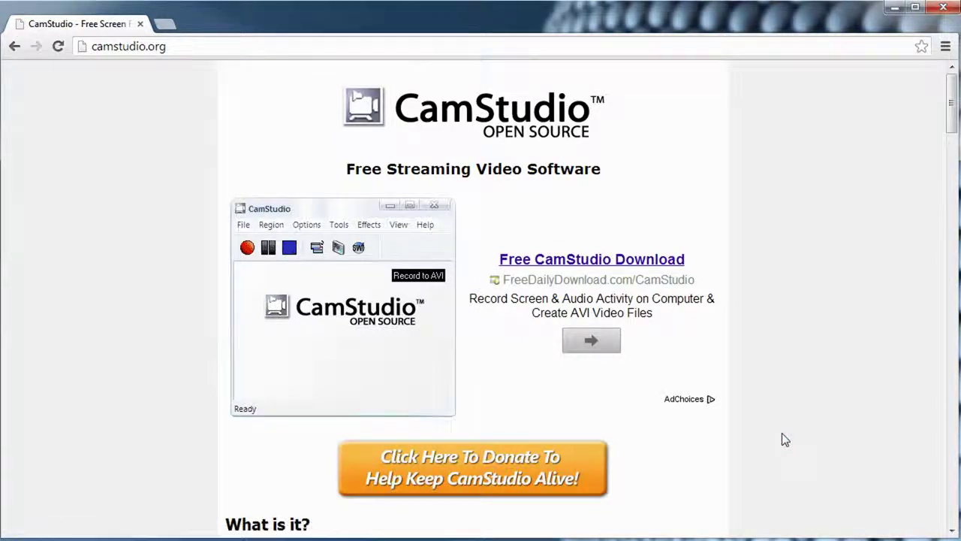
{"action": "scroll", "coordinate": [782, 434], "scroll_direction": "down", "scroll_amount": 4}
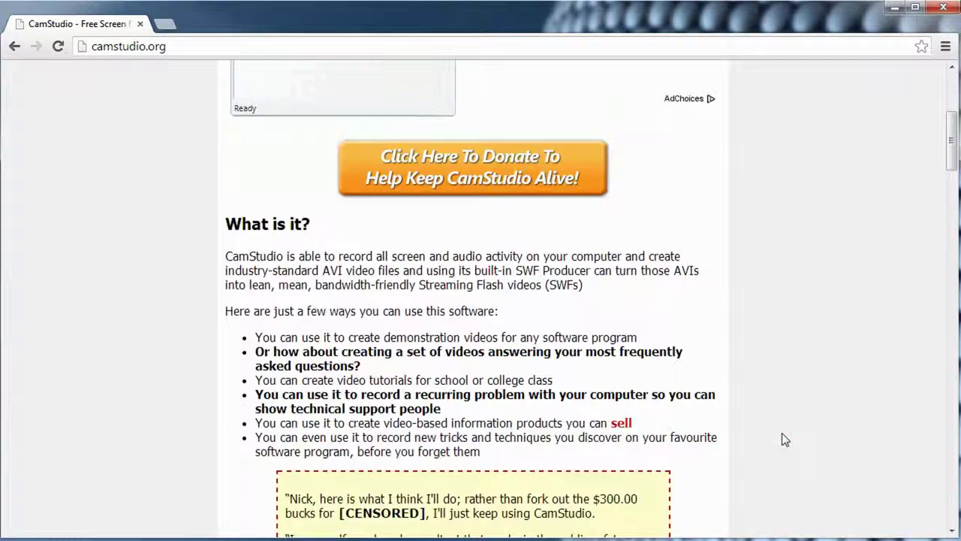
{"action": "scroll", "coordinate": [782, 434], "scroll_direction": "down", "scroll_amount": 3}
{"action": "scroll", "coordinate": [782, 434], "scroll_direction": "down", "scroll_amount": 7}
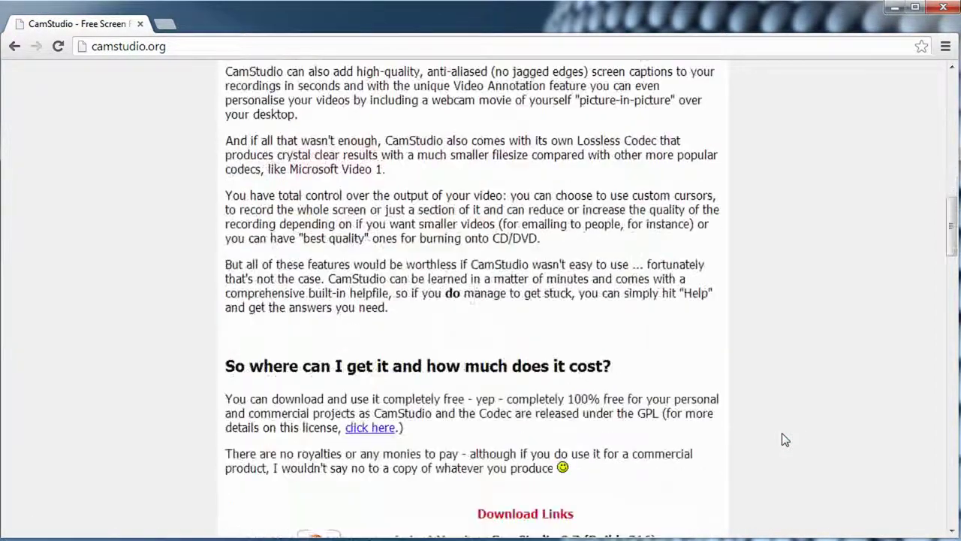
{"action": "scroll", "coordinate": [782, 434], "scroll_direction": "down", "scroll_amount": 2}
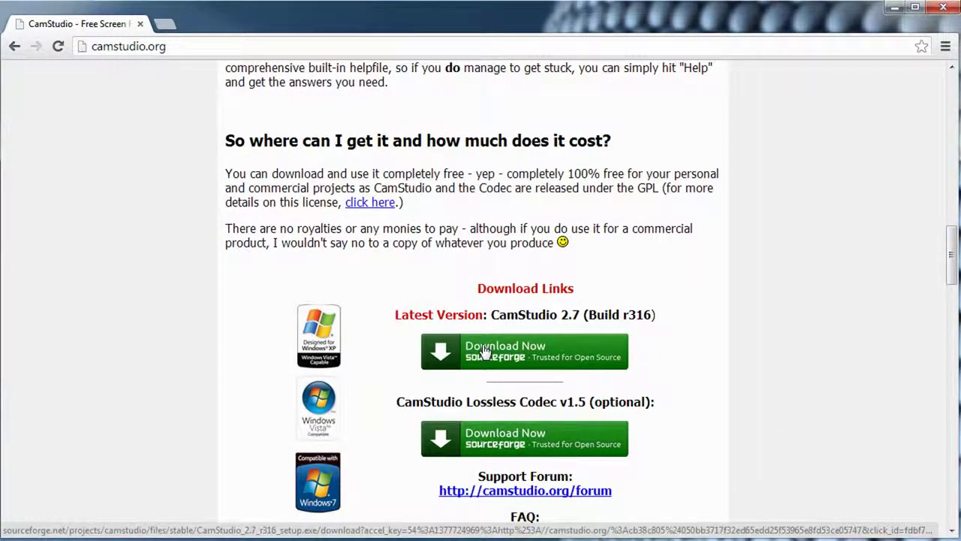
{"action": "left_click_drag", "start_coordinate": [492, 317], "coordinate": [579, 320]}
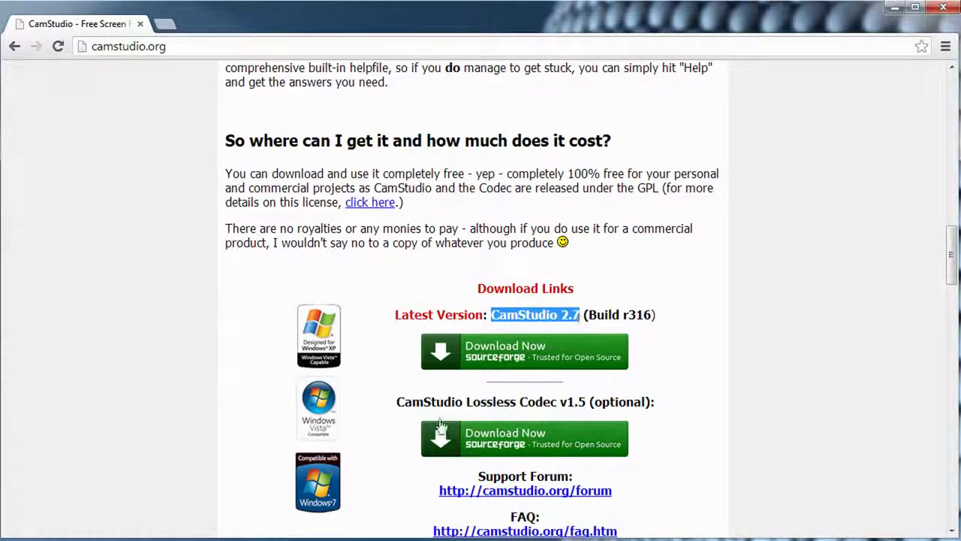
{"action": "left_click_drag", "start_coordinate": [403, 402], "coordinate": [586, 407]}
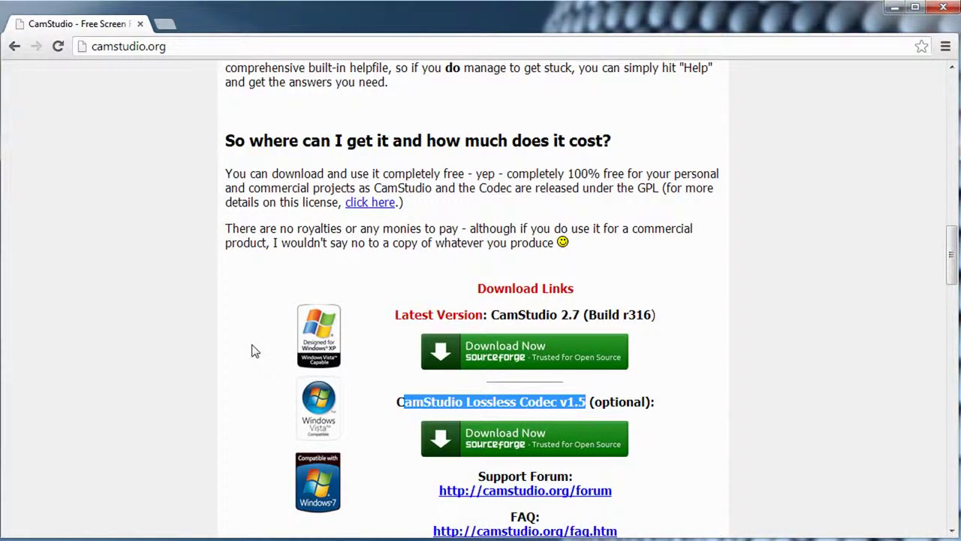
Bring up the CamStudio recorder and review the fixed region's width, height and top-left corner settings without changing them.
{"action": "key", "text": "super"}
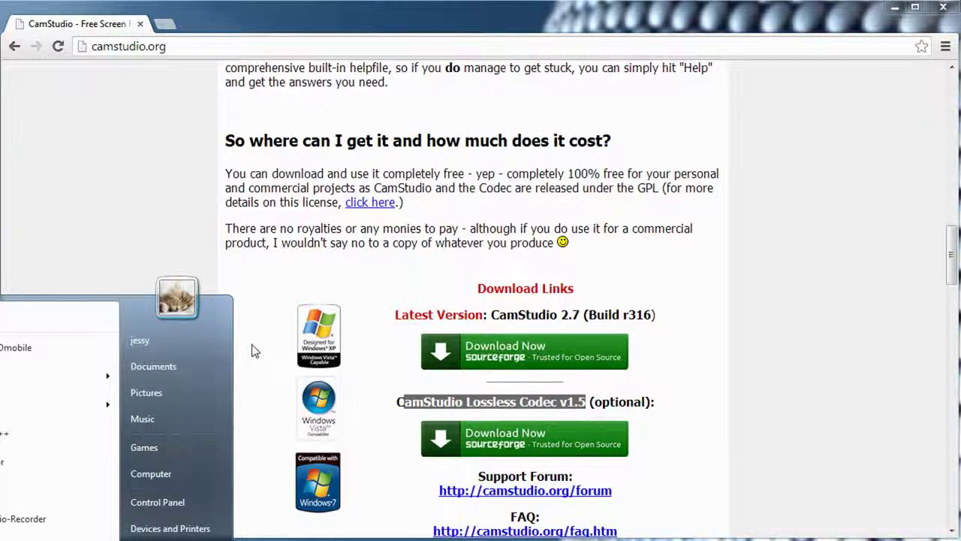
{"action": "left_click", "coordinate": [6, 518]}
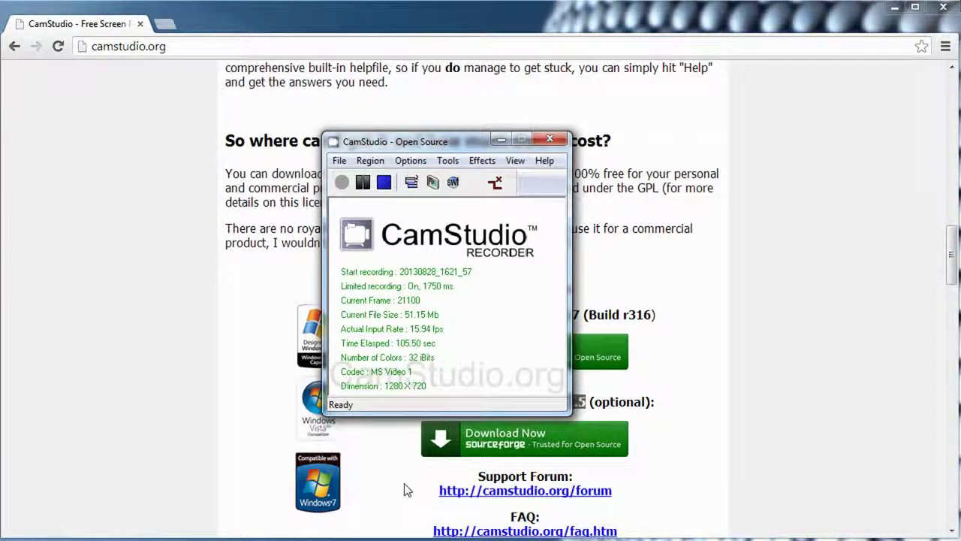
{"action": "left_click", "coordinate": [371, 161]}
{"action": "left_click", "coordinate": [406, 194]}
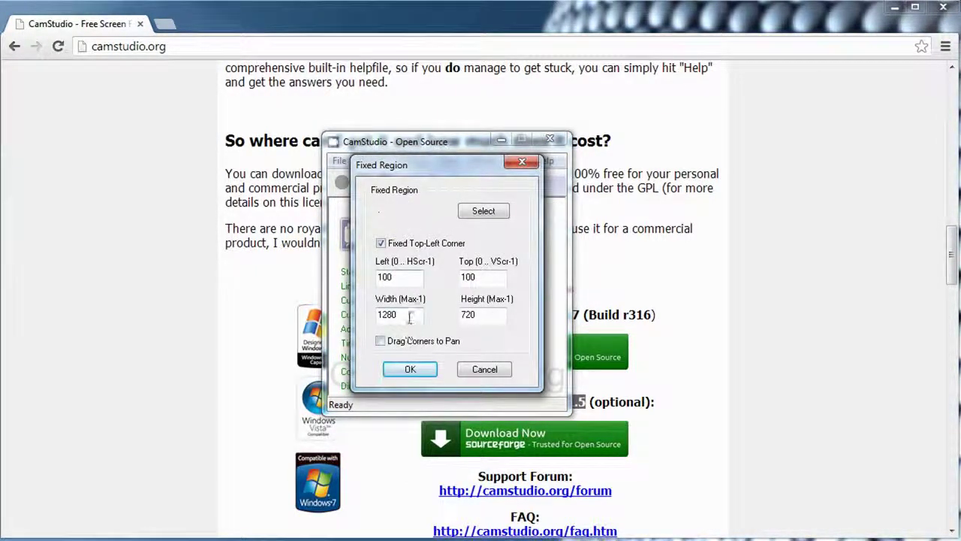
{"action": "double_click", "coordinate": [408, 316]}
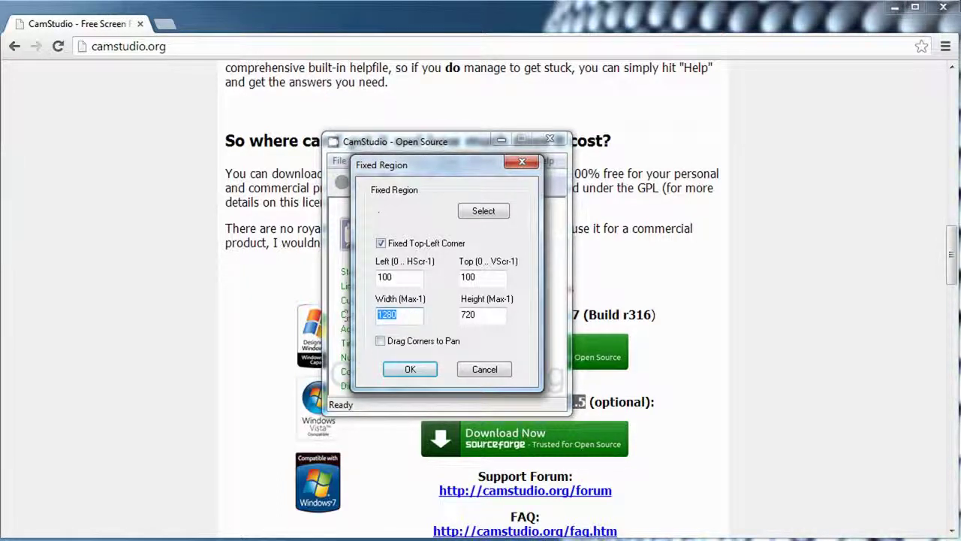
{"action": "left_click_drag", "start_coordinate": [481, 316], "coordinate": [452, 315]}
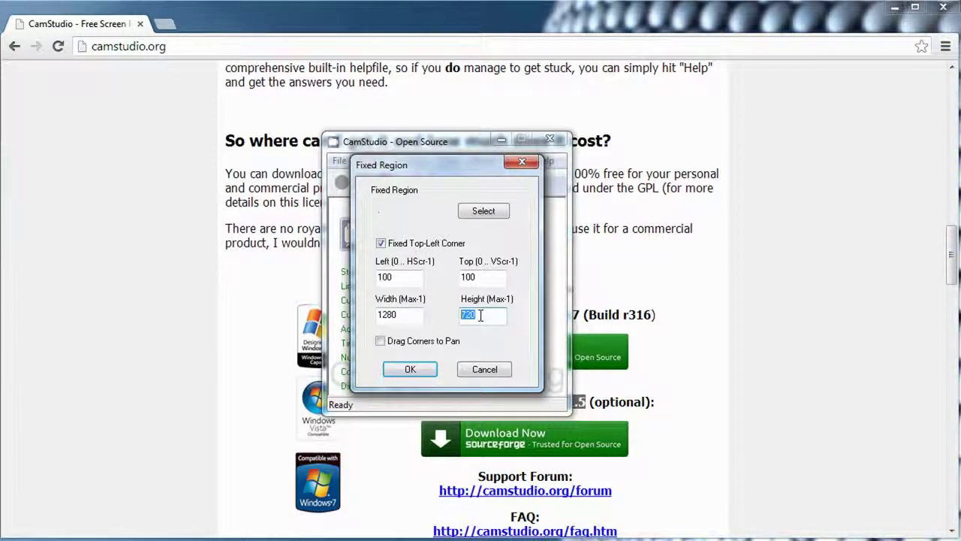
{"action": "left_click", "coordinate": [406, 278]}
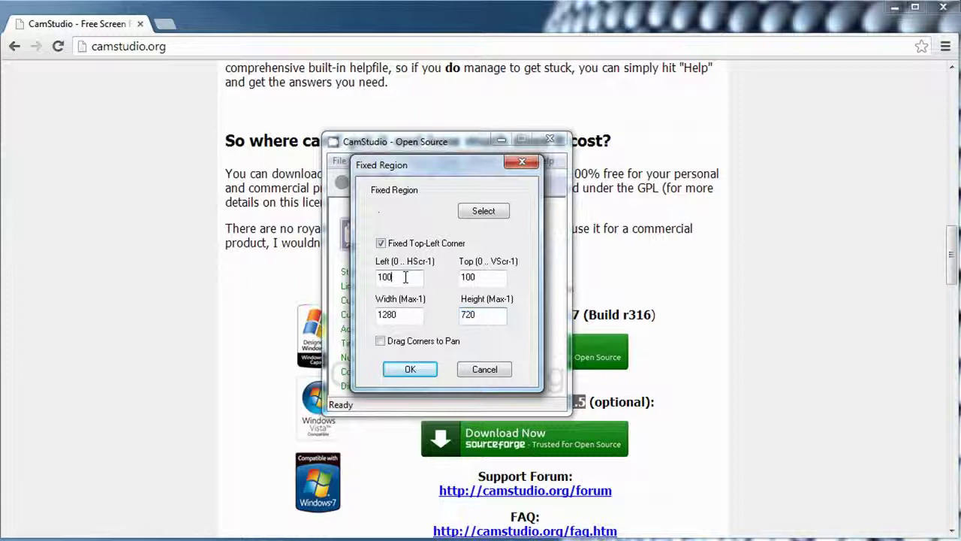
{"action": "left_click", "coordinate": [498, 281]}
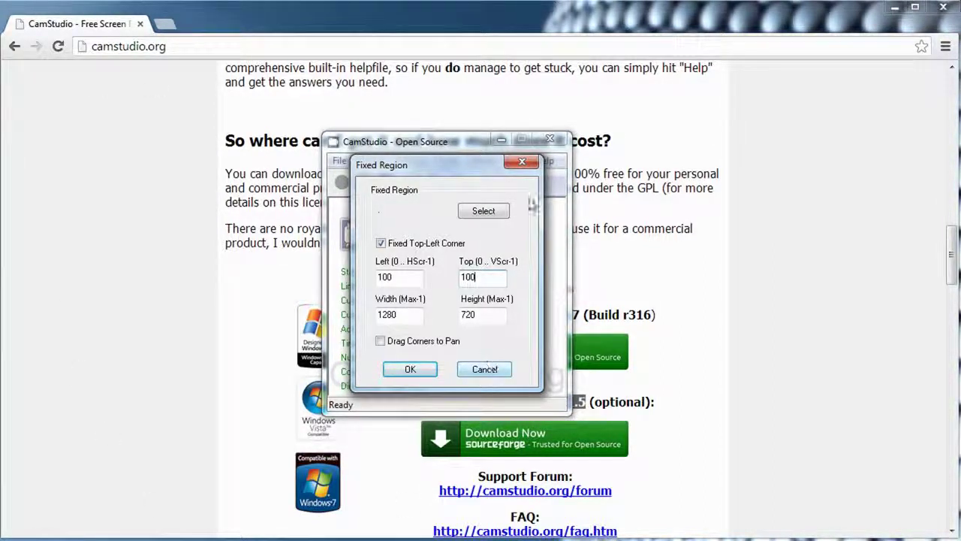
{"action": "left_click", "coordinate": [488, 370]}
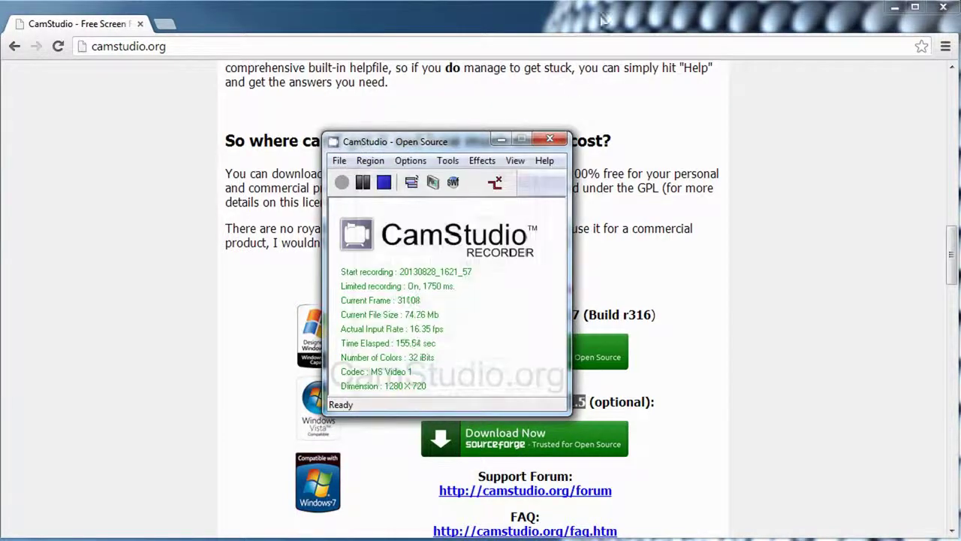
Adjust the browser window's placement and width so it fits inside the recorded region.
{"action": "left_click", "coordinate": [495, 18]}
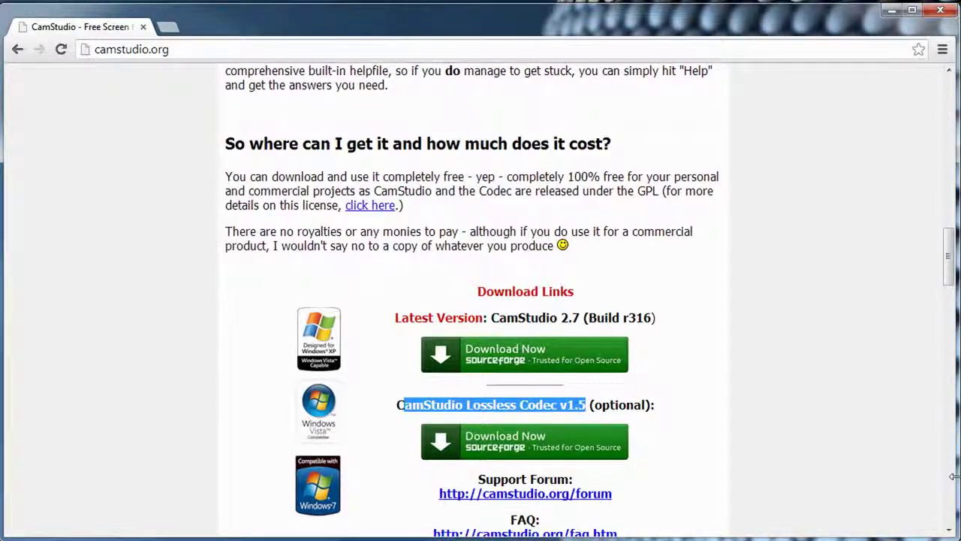
{"action": "left_click_drag", "start_coordinate": [954, 476], "coordinate": [956, 476]}
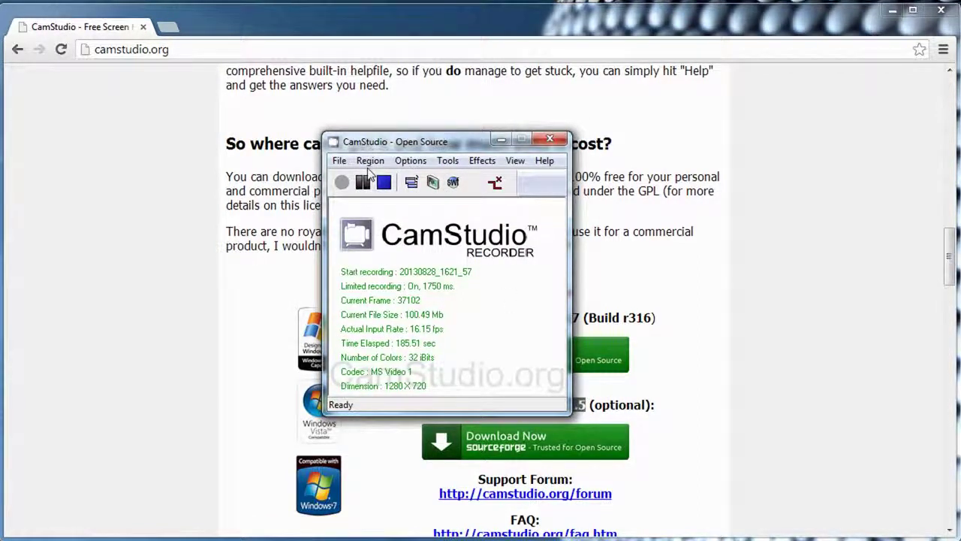
Review the CamStudio video options, including the available compressor codecs, and leave without changing them.
{"action": "left_click", "coordinate": [410, 161]}
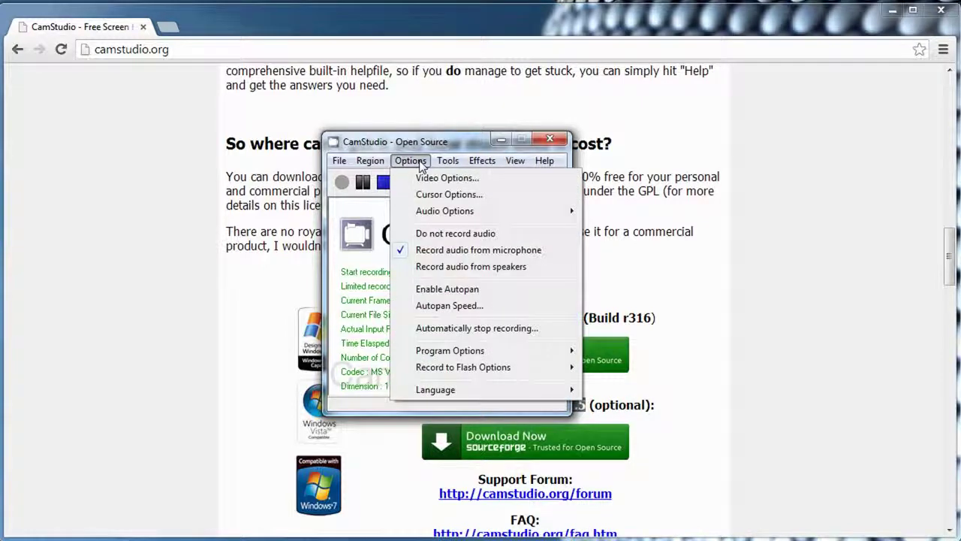
{"action": "left_click", "coordinate": [425, 180]}
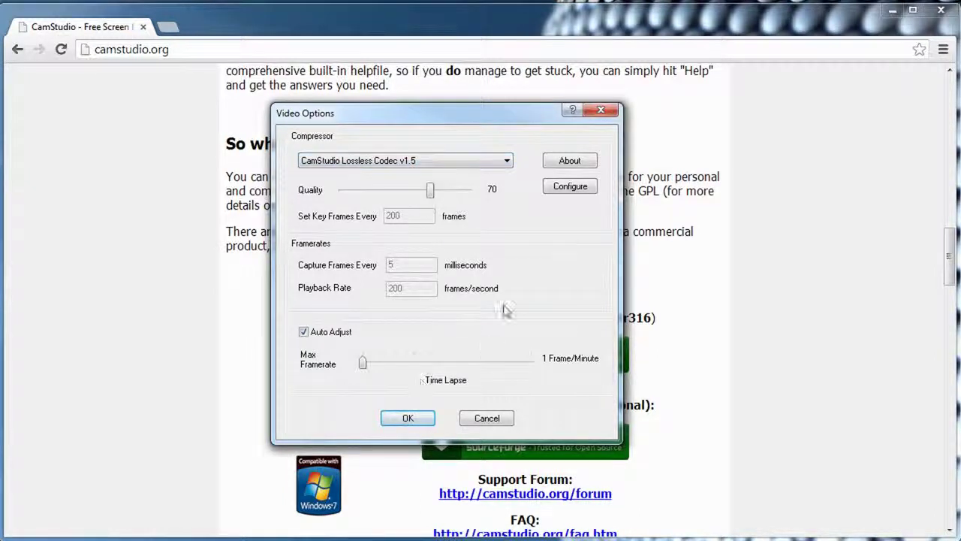
{"action": "left_click", "coordinate": [321, 163]}
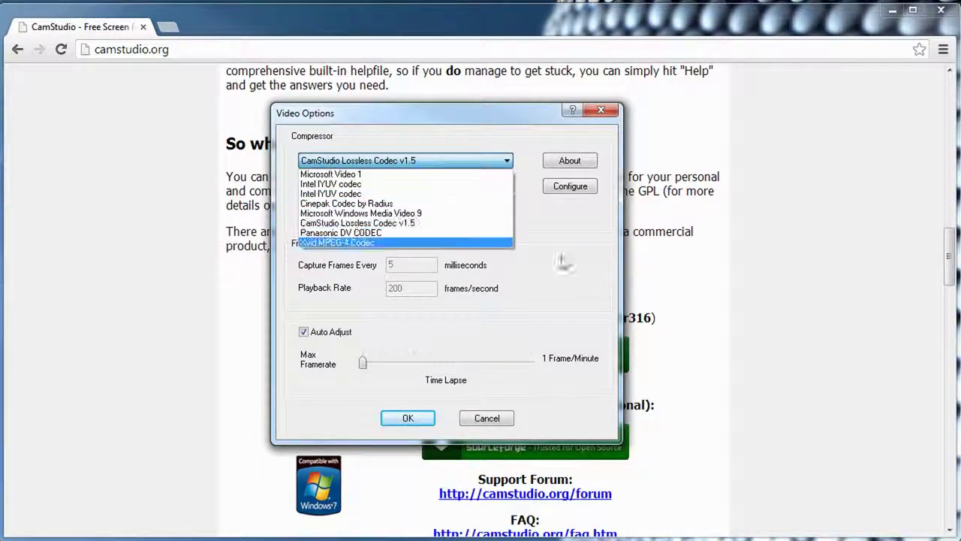
{"action": "left_click", "coordinate": [604, 303]}
{"action": "left_click", "coordinate": [489, 418]}
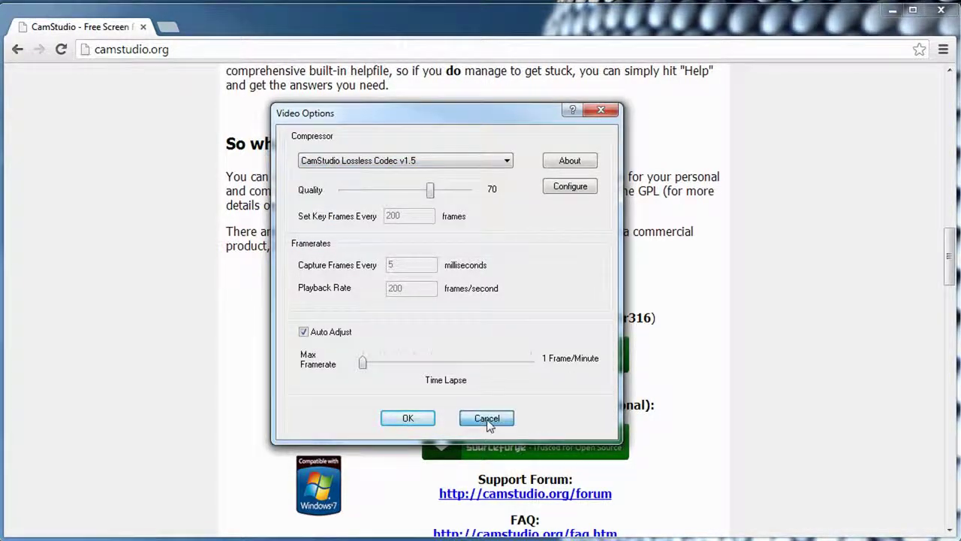
Review the microphone audio options and the available audio capture devices, and leave without changing them.
{"action": "left_click", "coordinate": [426, 161]}
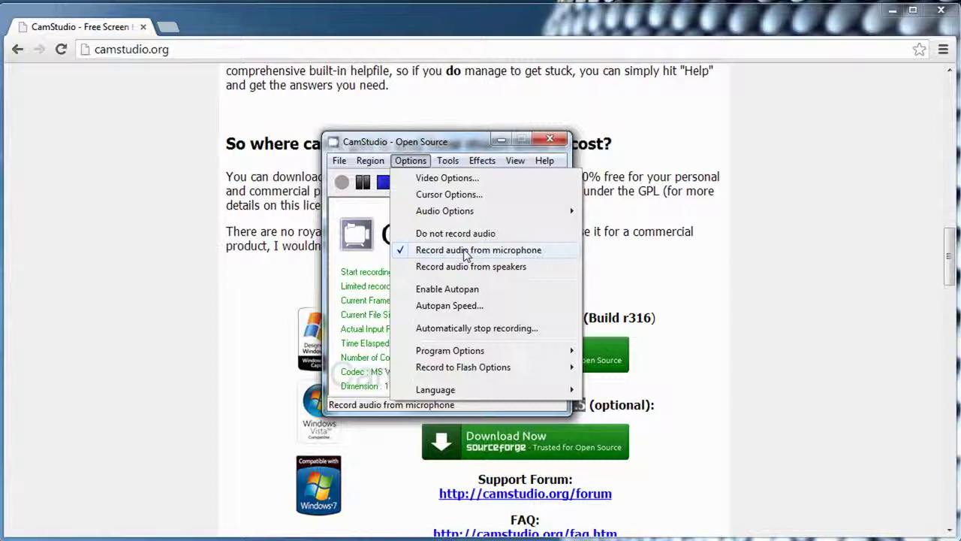
{"action": "mouse_move", "coordinate": [483, 211]}
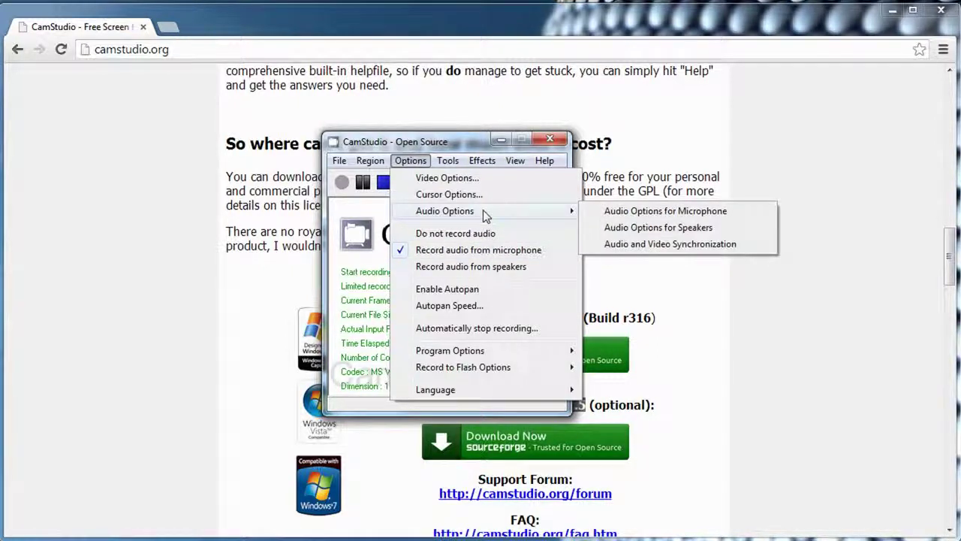
{"action": "left_click", "coordinate": [642, 214]}
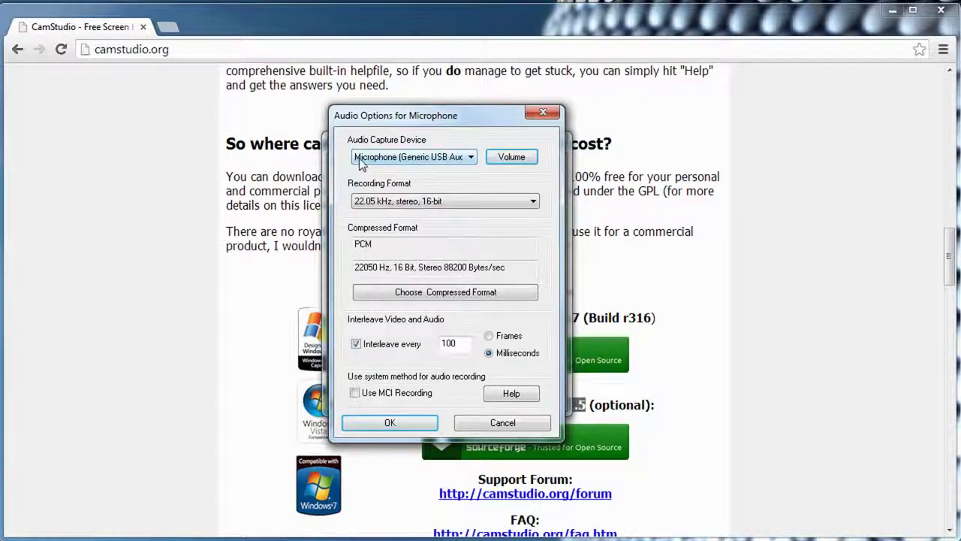
{"action": "left_click", "coordinate": [440, 160]}
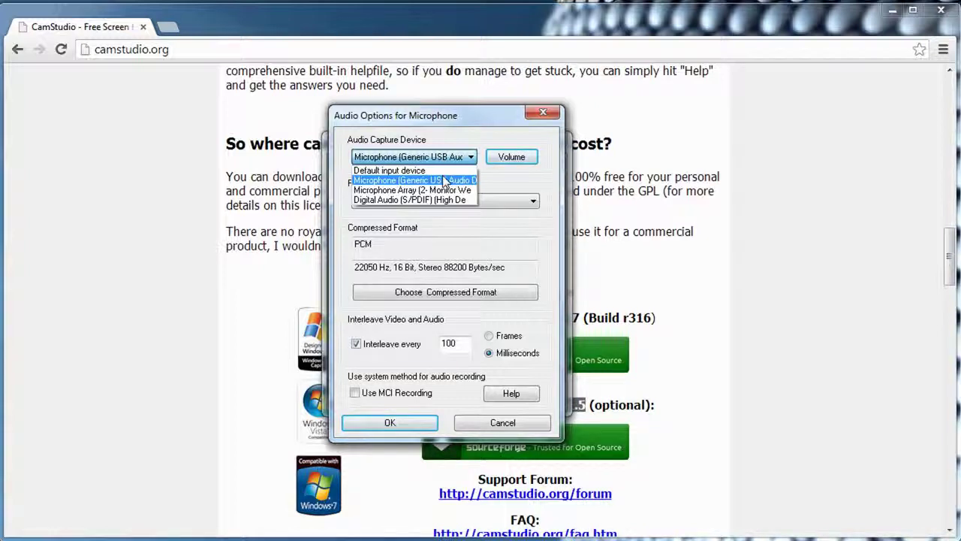
{"action": "left_click", "coordinate": [481, 426]}
{"action": "left_click", "coordinate": [482, 424]}
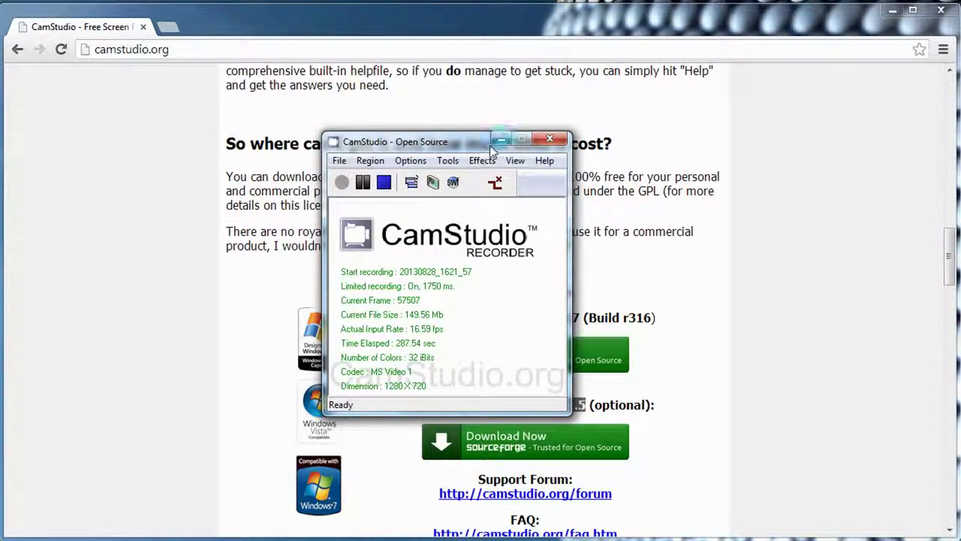
Move the CamStudio recorder window out of the recorded region and back over the web page.
{"action": "left_click_drag", "start_coordinate": [414, 141], "coordinate": [960, 180]}
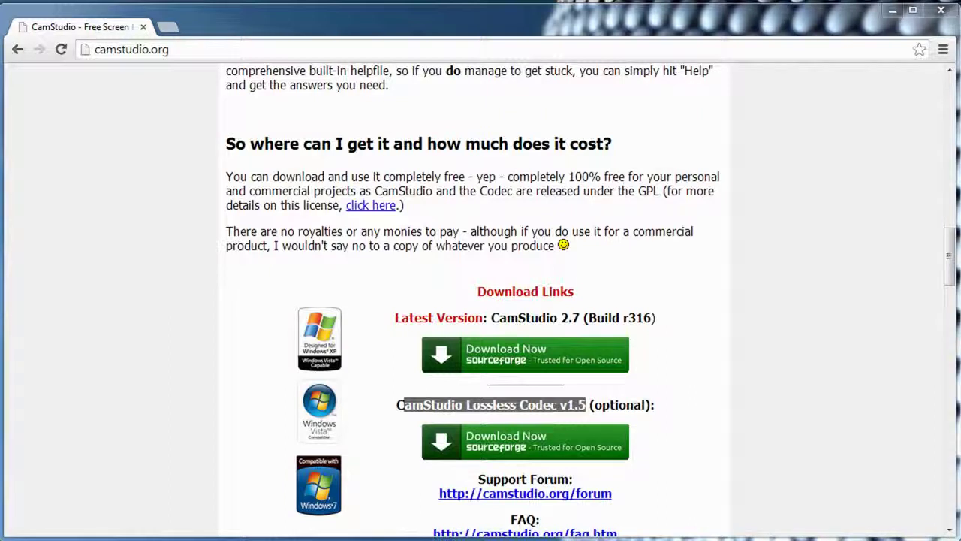
{"action": "left_click_drag", "start_coordinate": [960, 180], "coordinate": [798, 192]}
{"action": "left_click", "coordinate": [786, 235]}
{"action": "left_click_drag", "start_coordinate": [820, 197], "coordinate": [678, 155]}
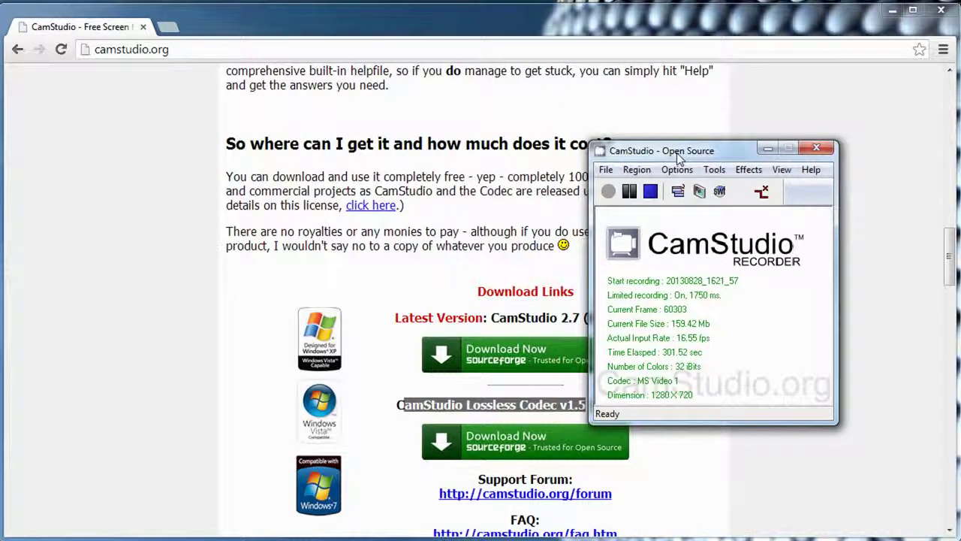
Switch the CamStudio recorder to Buttons View and place the reduced window over the browser's title bar area.
{"action": "left_click", "coordinate": [782, 170]}
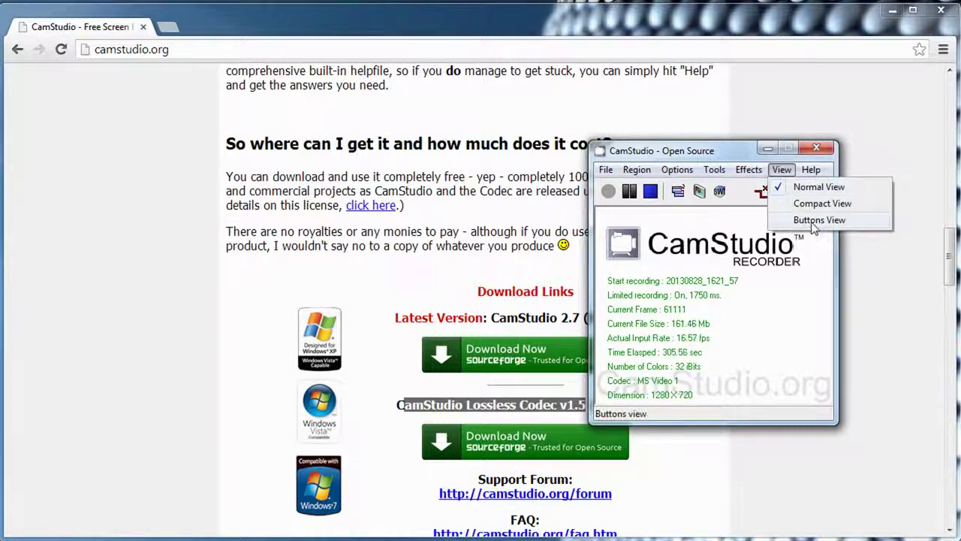
{"action": "left_click", "coordinate": [814, 221]}
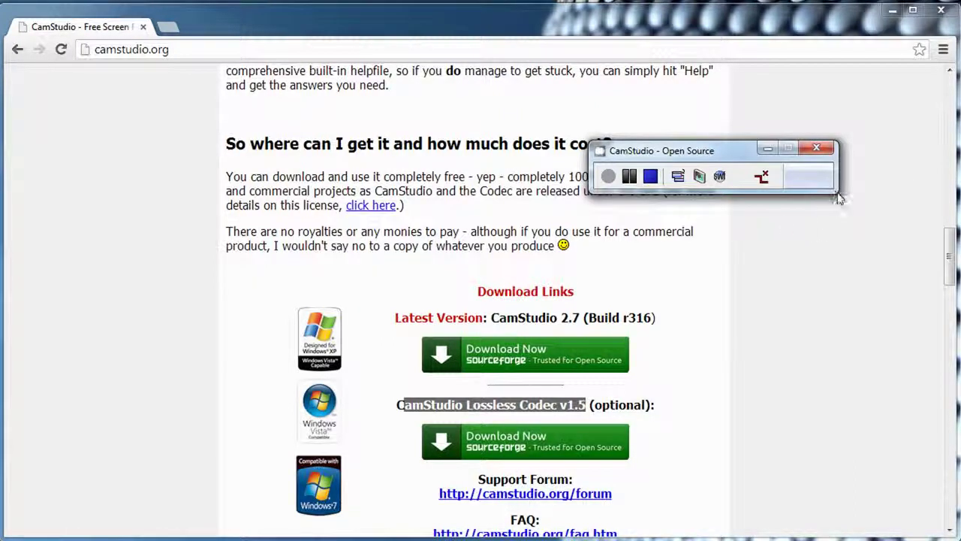
{"action": "left_click_drag", "start_coordinate": [723, 157], "coordinate": [672, 21]}
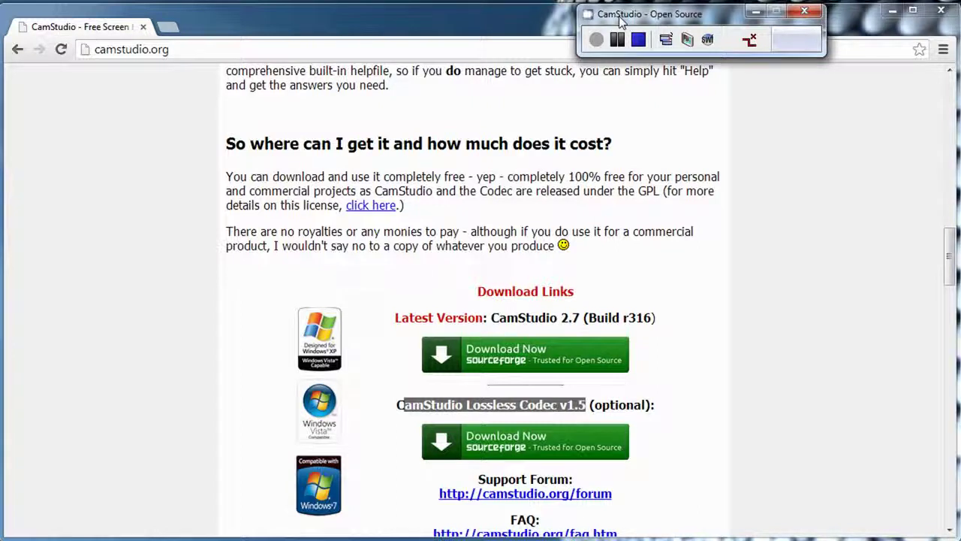
{"action": "left_click_drag", "start_coordinate": [620, 23], "coordinate": [685, 39]}
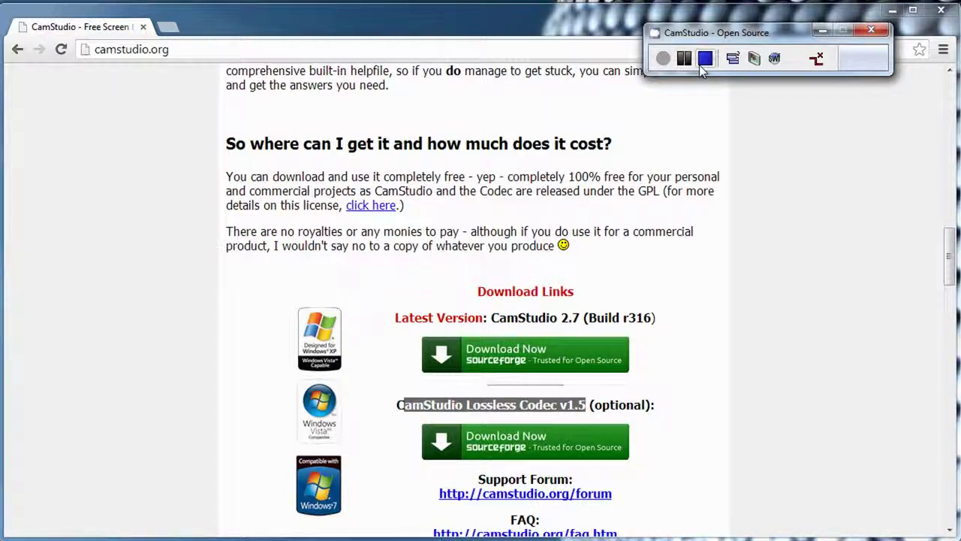
Go to youtube.com in the browser.
{"action": "left_click", "coordinate": [197, 51]}
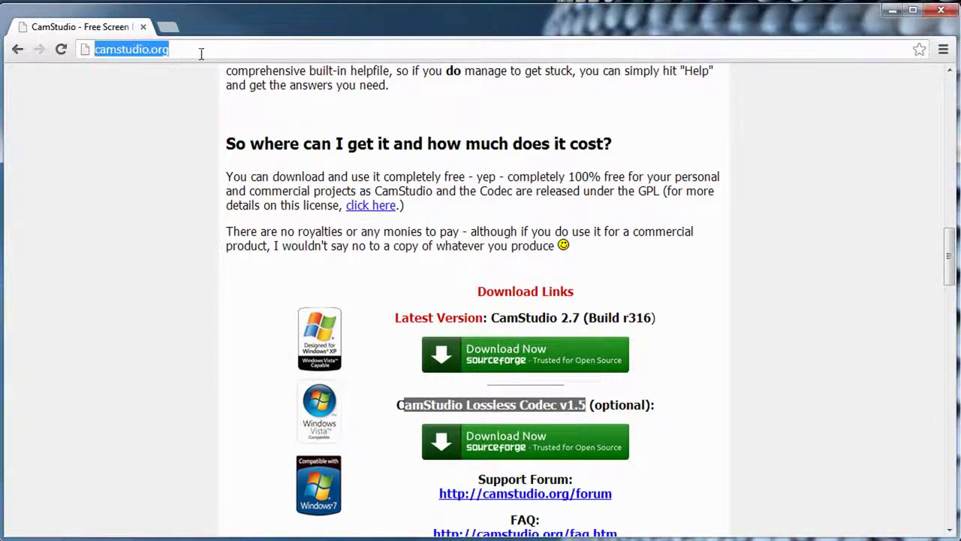
{"action": "type", "text": "youtube.com"}
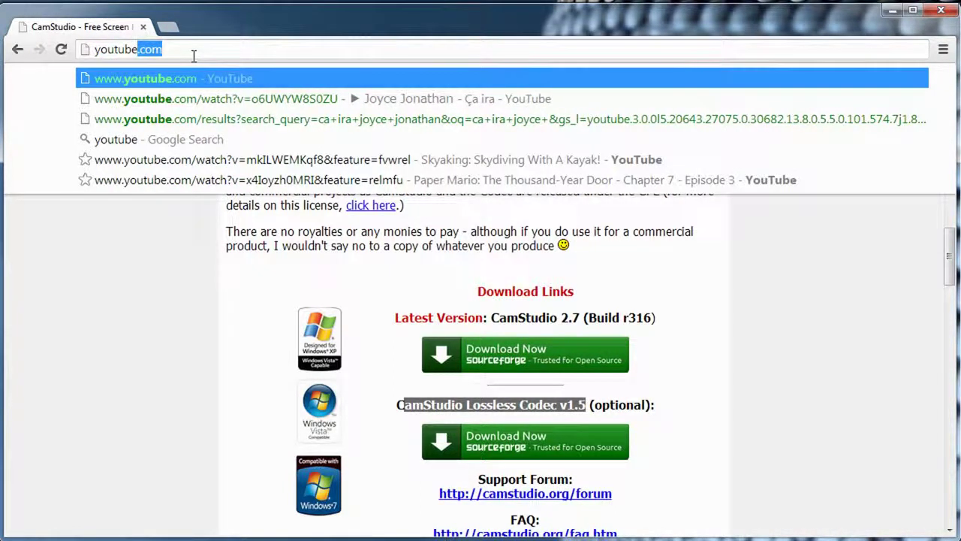
{"action": "key", "text": "Return"}
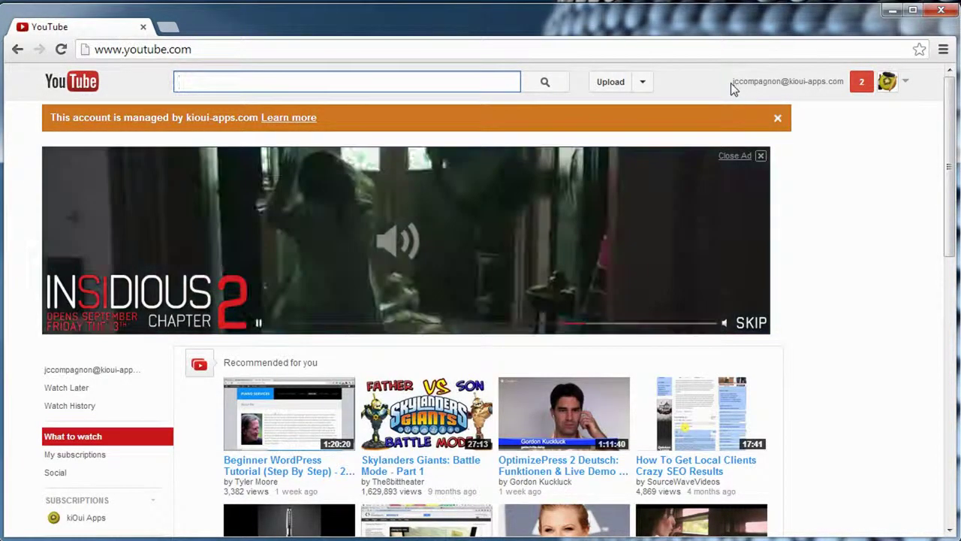
Switch the signed-in YouTube account to the kiOui Apps channel.
{"action": "left_click_drag", "start_coordinate": [746, 88], "coordinate": [830, 81]}
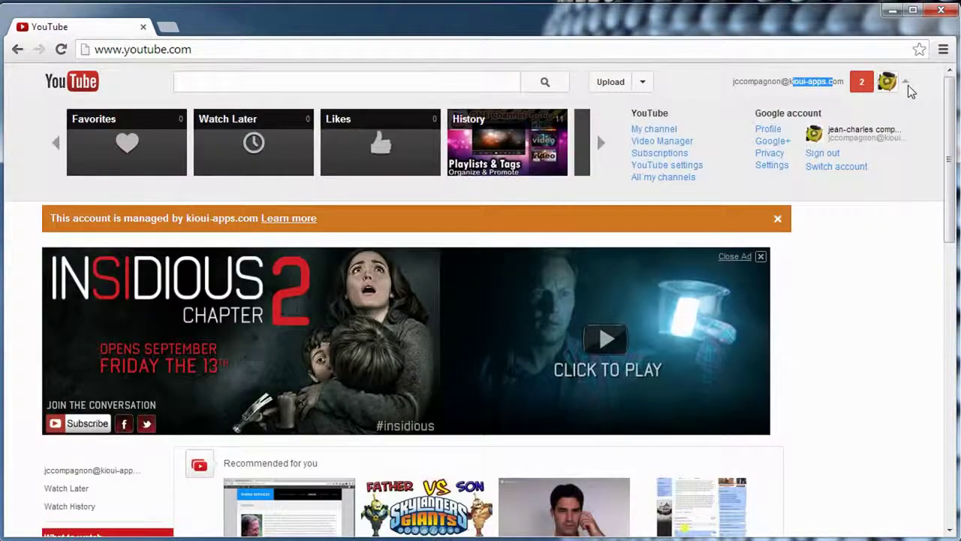
{"action": "left_click", "coordinate": [907, 85]}
{"action": "left_click", "coordinate": [908, 85]}
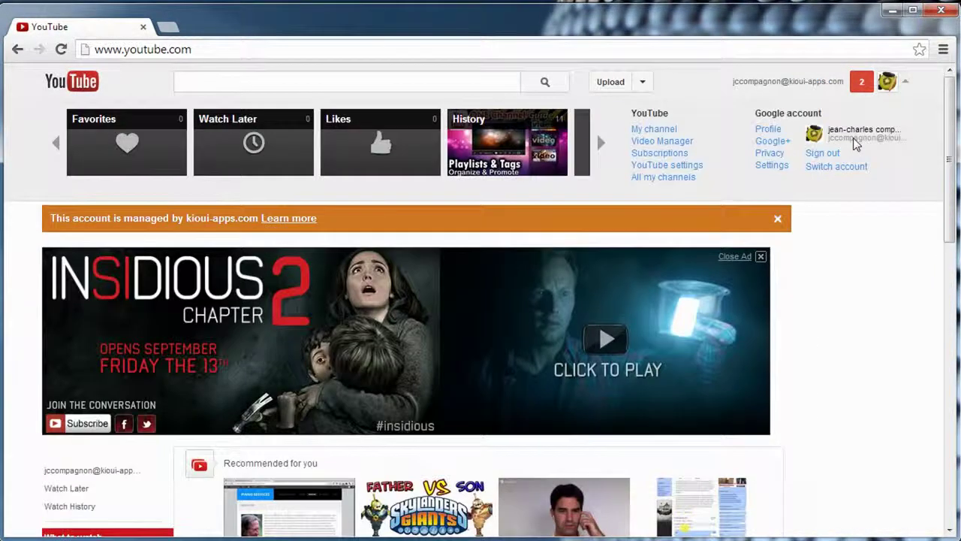
{"action": "left_click", "coordinate": [829, 169]}
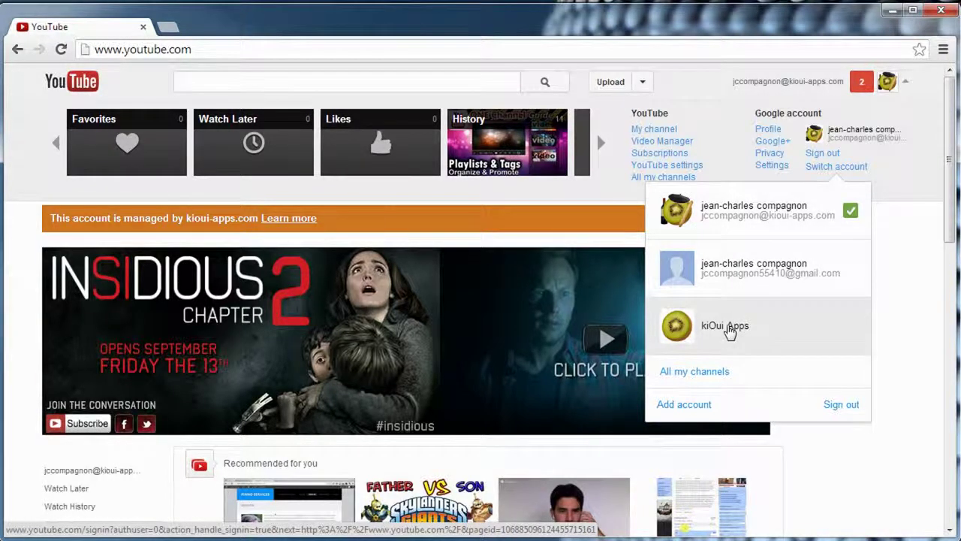
{"action": "left_click", "coordinate": [725, 328]}
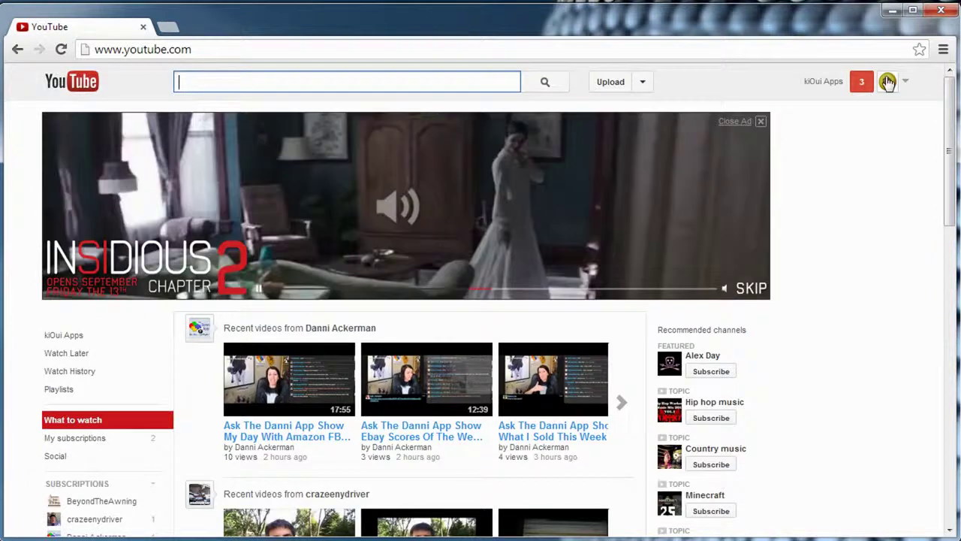
Start a new video upload and set its privacy to Unlisted.
{"action": "left_click_drag", "start_coordinate": [823, 81], "coordinate": [607, 90]}
{"action": "left_click", "coordinate": [608, 90]}
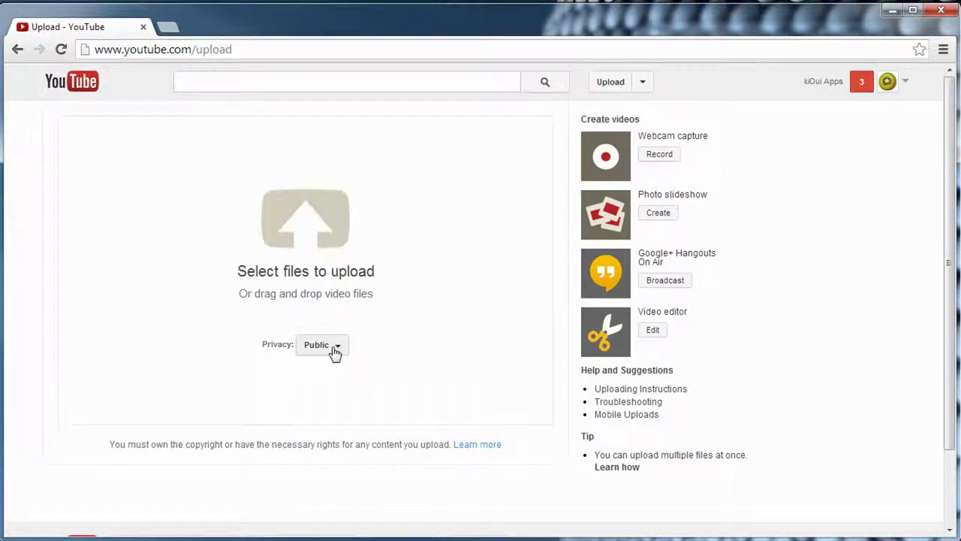
{"action": "left_click", "coordinate": [336, 350]}
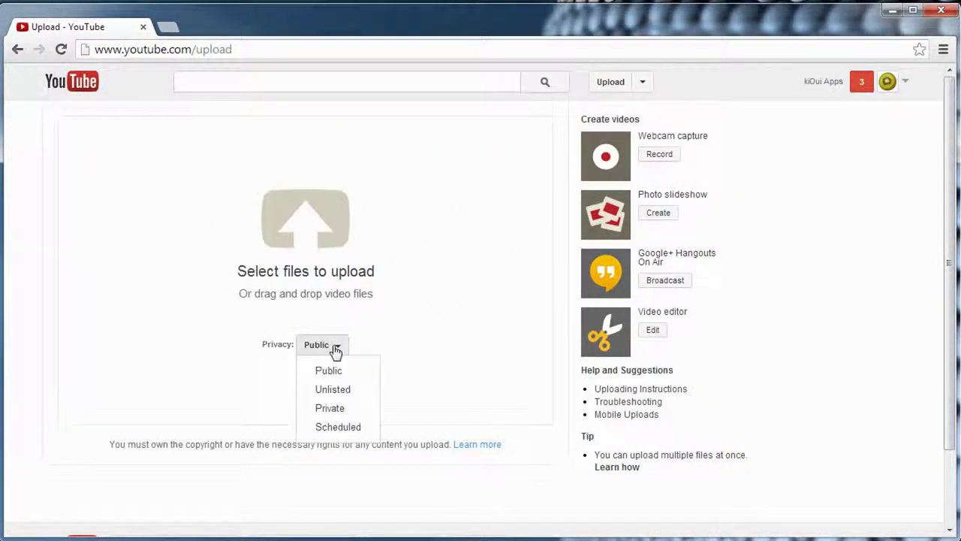
{"action": "left_click", "coordinate": [345, 396]}
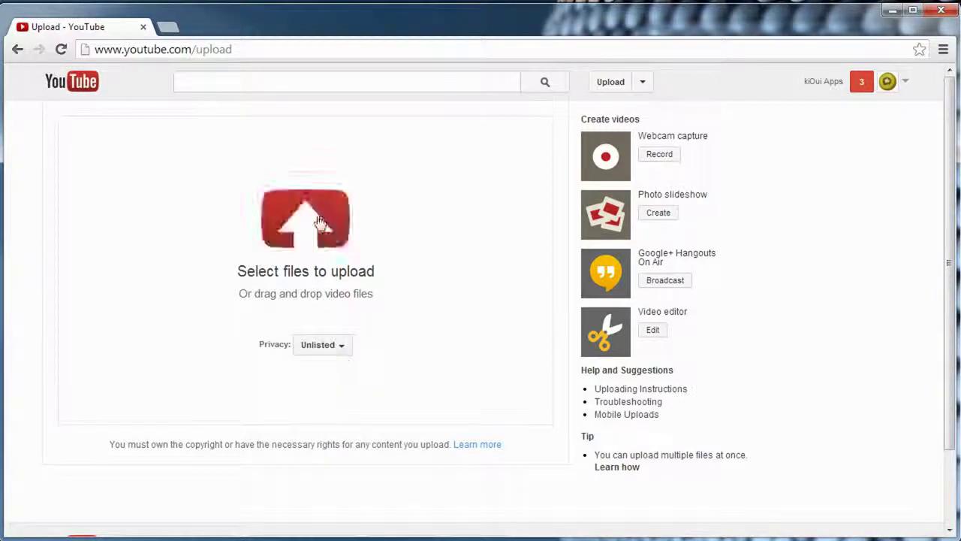
Choose 12312.avi from the Videos library as the file to upload.
{"action": "left_click", "coordinate": [314, 217]}
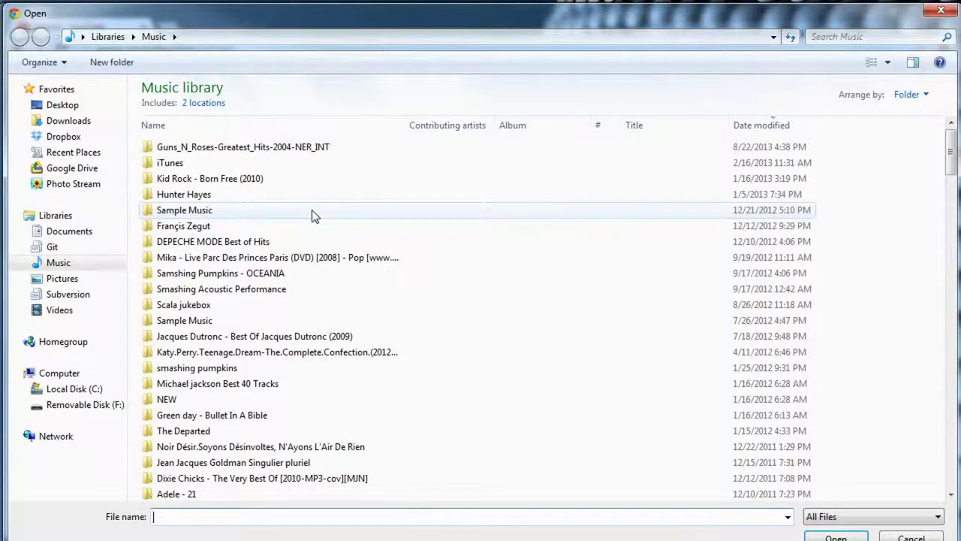
{"action": "left_click", "coordinate": [75, 317]}
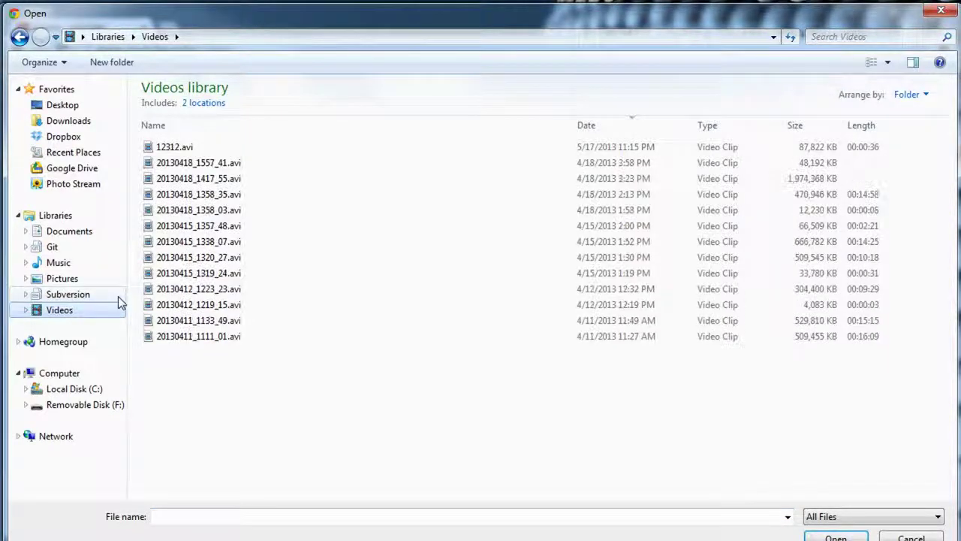
{"action": "double_click", "coordinate": [173, 148]}
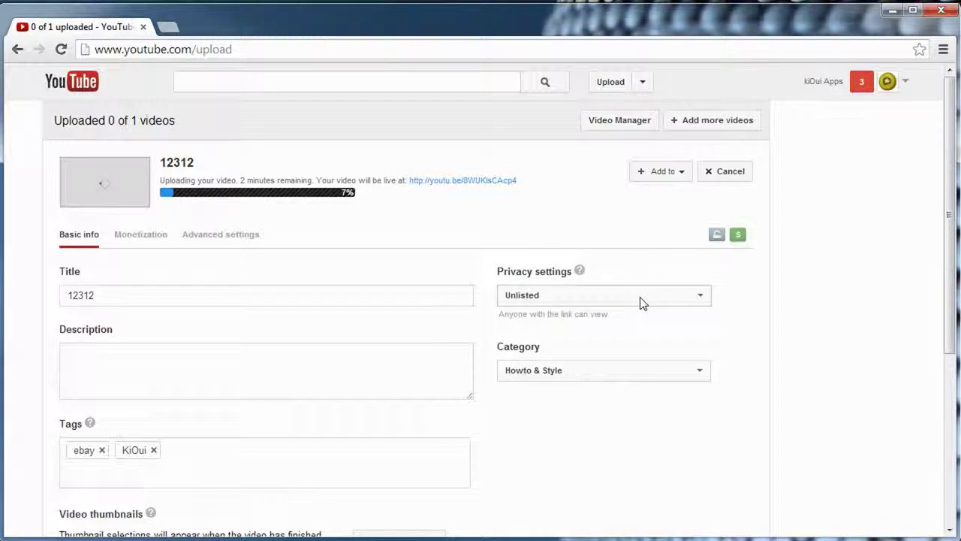
Replace the uploaded video's title with "this is jc test video" and look over the rest of its basic info.
{"action": "double_click", "coordinate": [125, 295]}
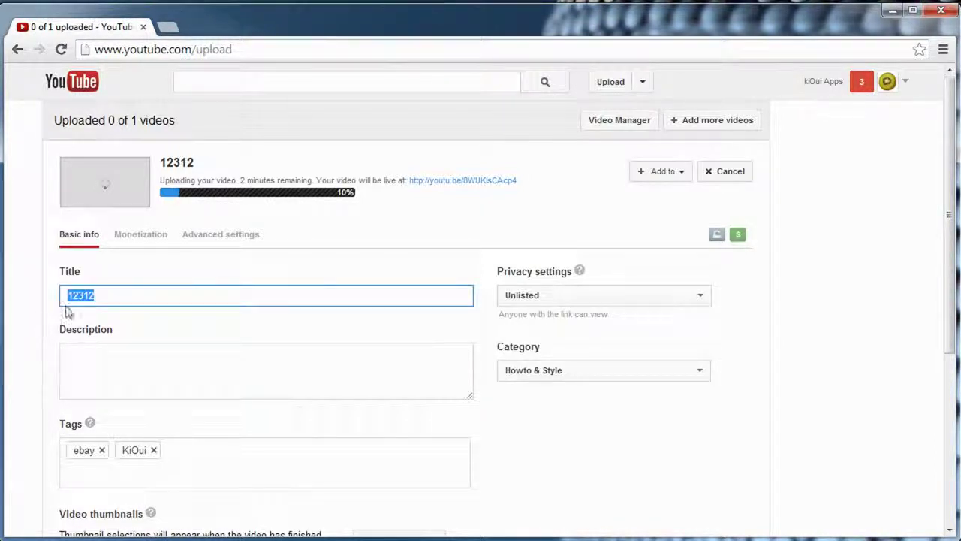
{"action": "left_click", "coordinate": [155, 294]}
{"action": "double_click", "coordinate": [133, 296]}
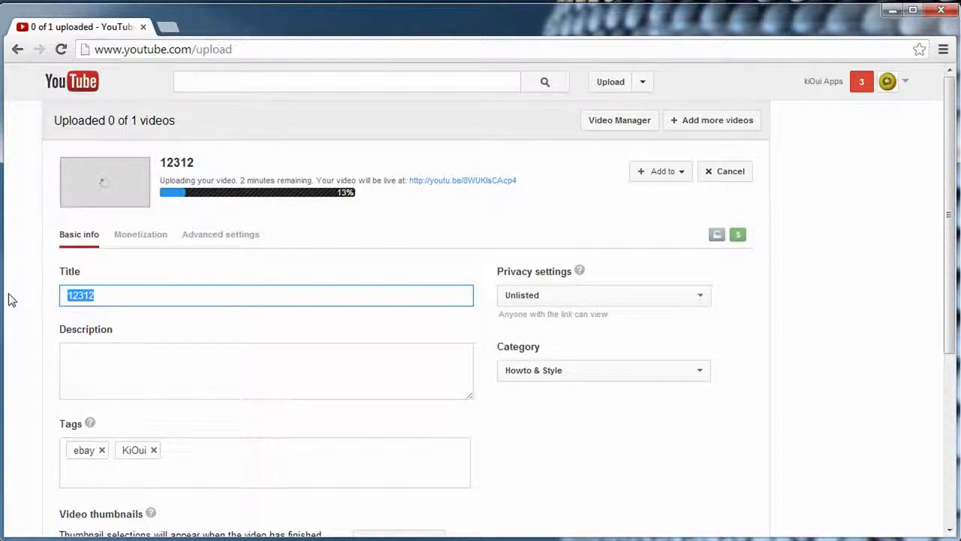
{"action": "type", "text": "this is jc test video"}
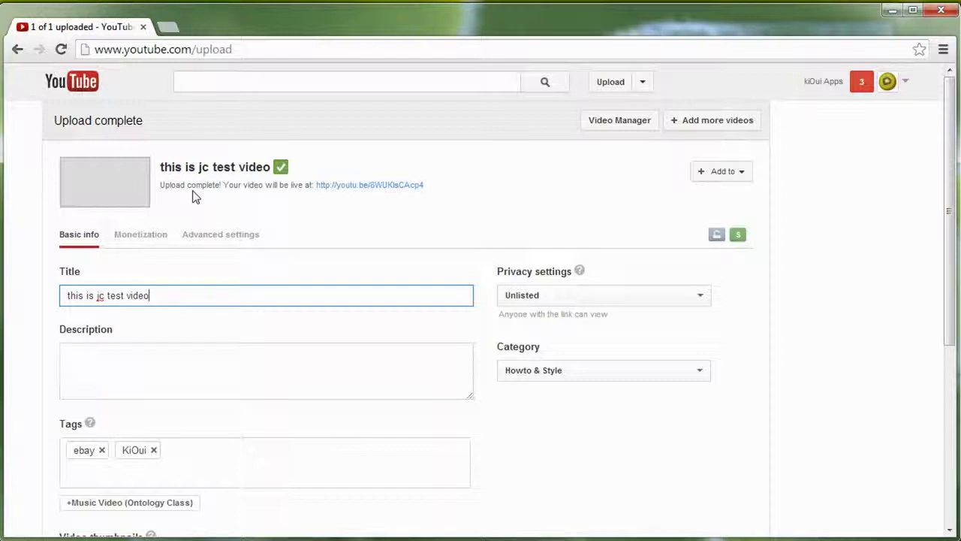
{"action": "left_click", "coordinate": [461, 211]}
{"action": "scroll", "coordinate": [461, 215], "scroll_direction": "down", "scroll_amount": 2}
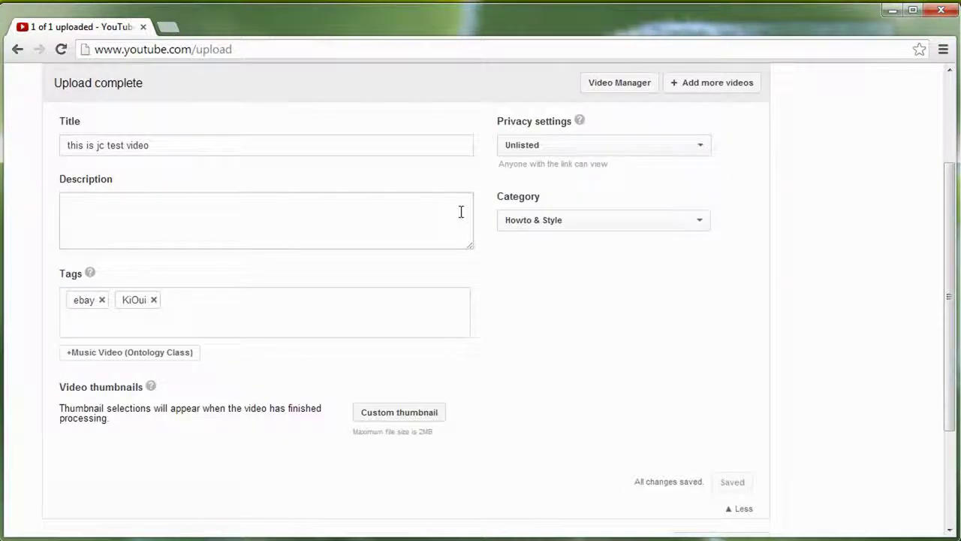
{"action": "scroll", "coordinate": [461, 212], "scroll_direction": "up", "scroll_amount": 2}
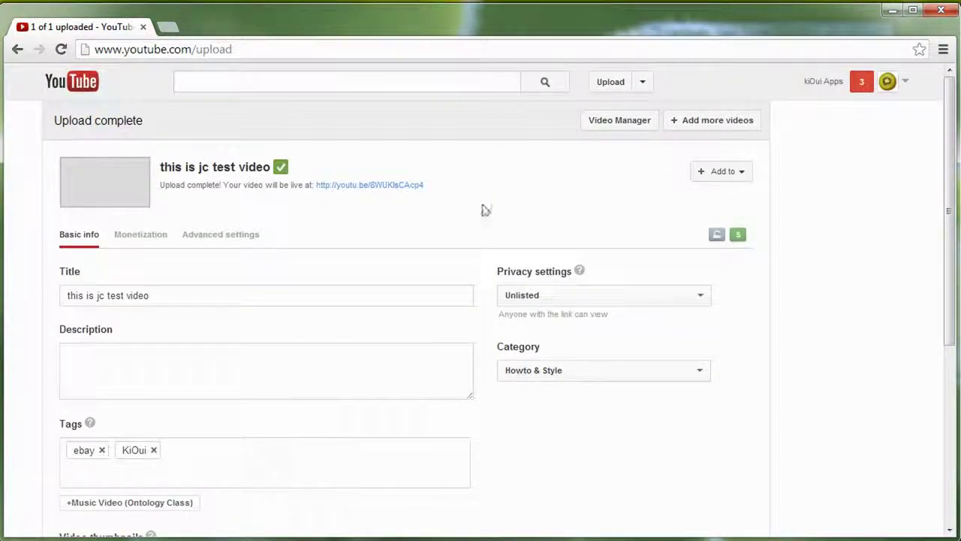
Open the Enhancements editor for "this is jc test video" from the Video Manager and pause the preview.
{"action": "left_click", "coordinate": [617, 124]}
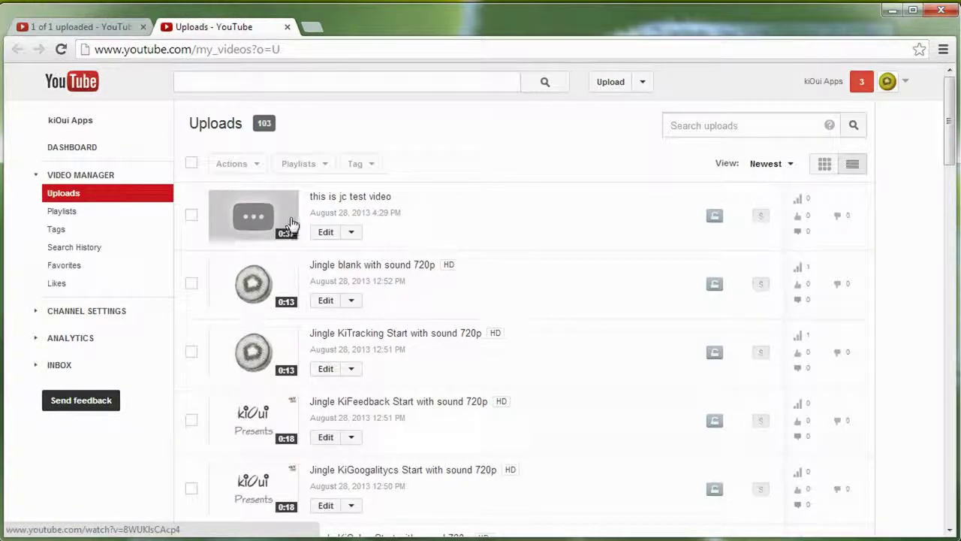
{"action": "left_click", "coordinate": [350, 234]}
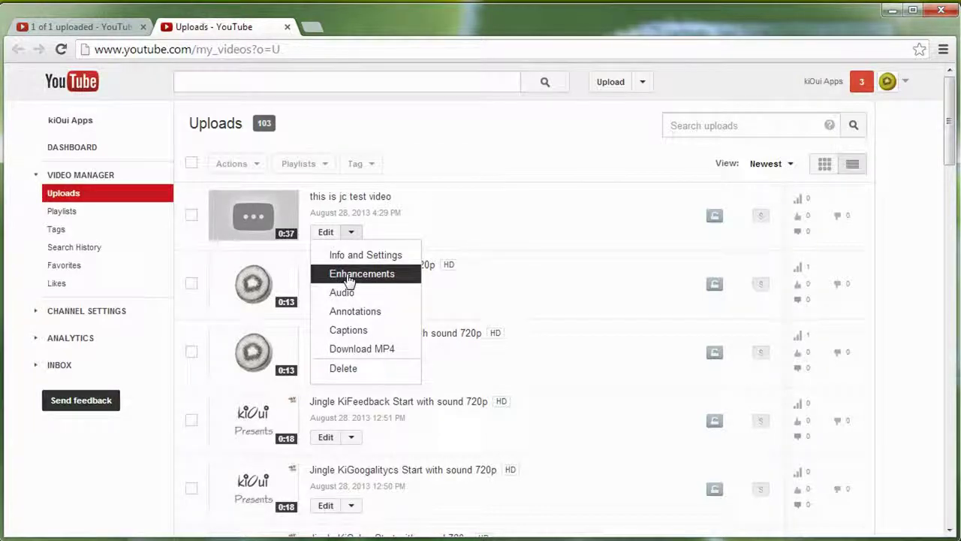
{"action": "left_click", "coordinate": [349, 274]}
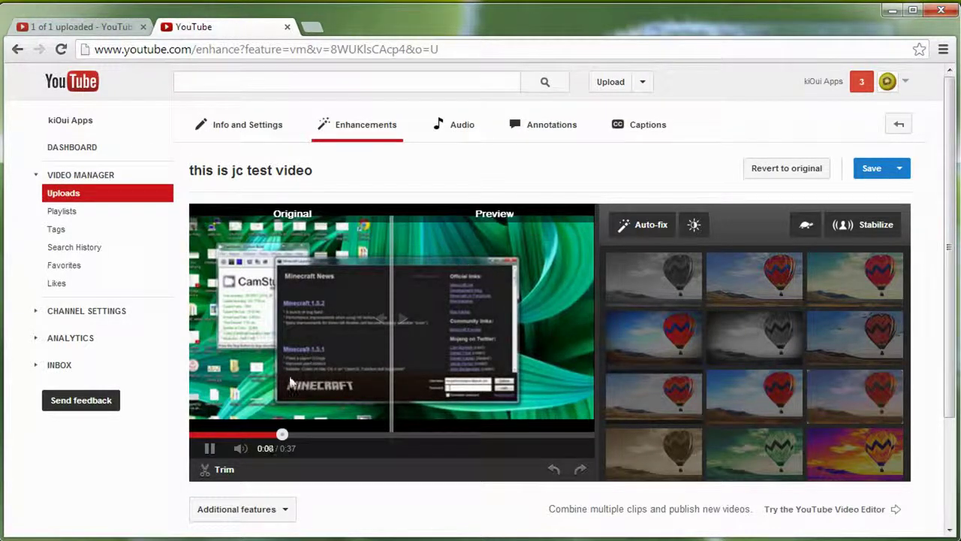
{"action": "left_click", "coordinate": [210, 451]}
Trim the video so that it starts at 0:01.3 and ends at 0:31.5.
{"action": "left_click", "coordinate": [211, 473]}
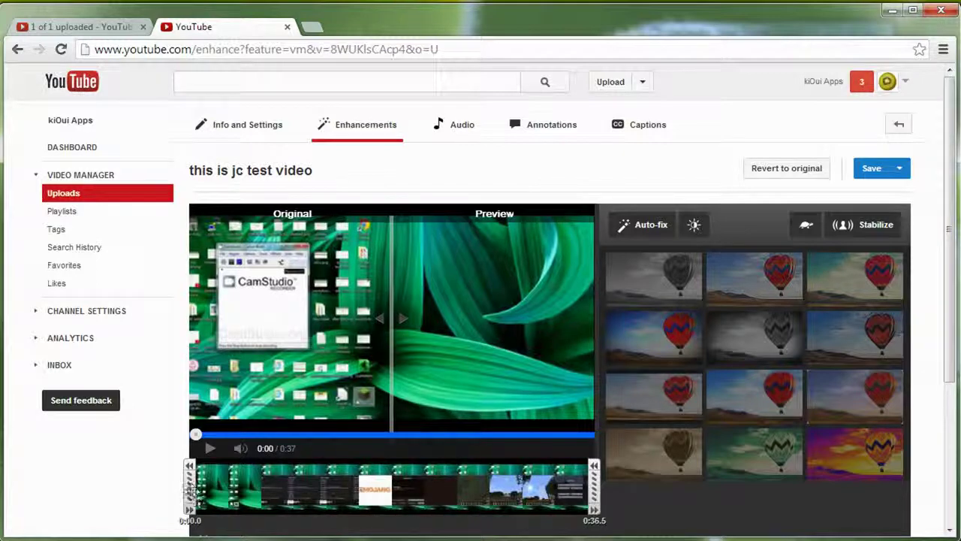
{"action": "left_click_drag", "start_coordinate": [190, 489], "coordinate": [205, 495]}
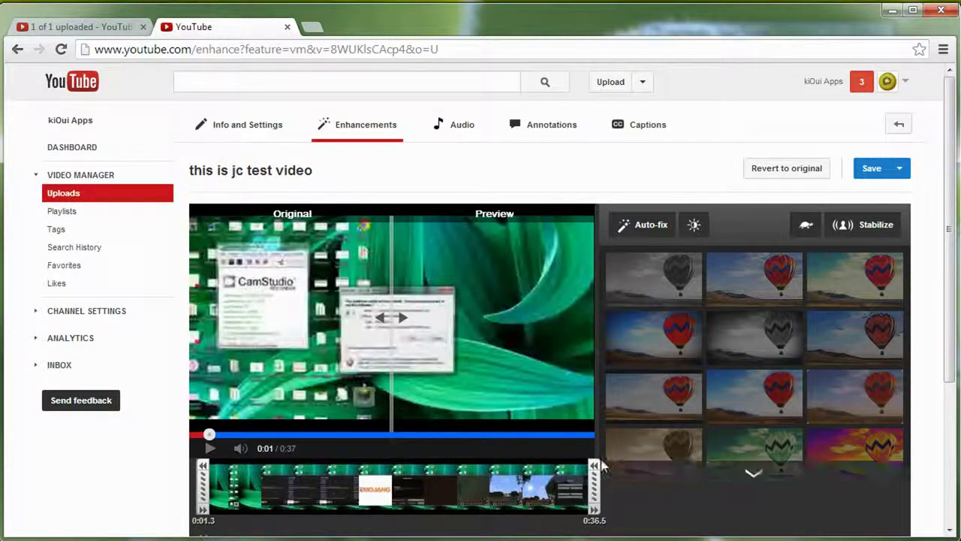
{"action": "left_click", "coordinate": [593, 488]}
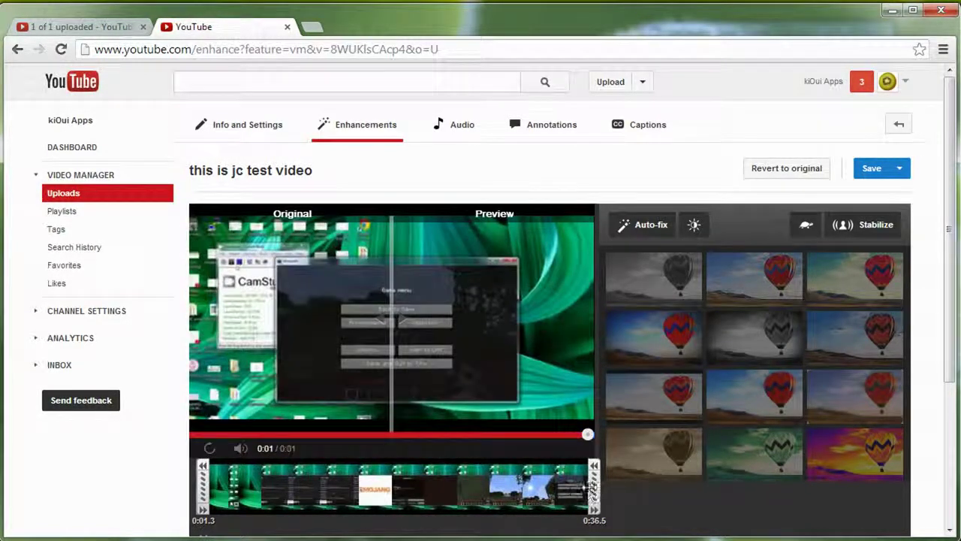
{"action": "left_click_drag", "start_coordinate": [593, 488], "coordinate": [541, 496]}
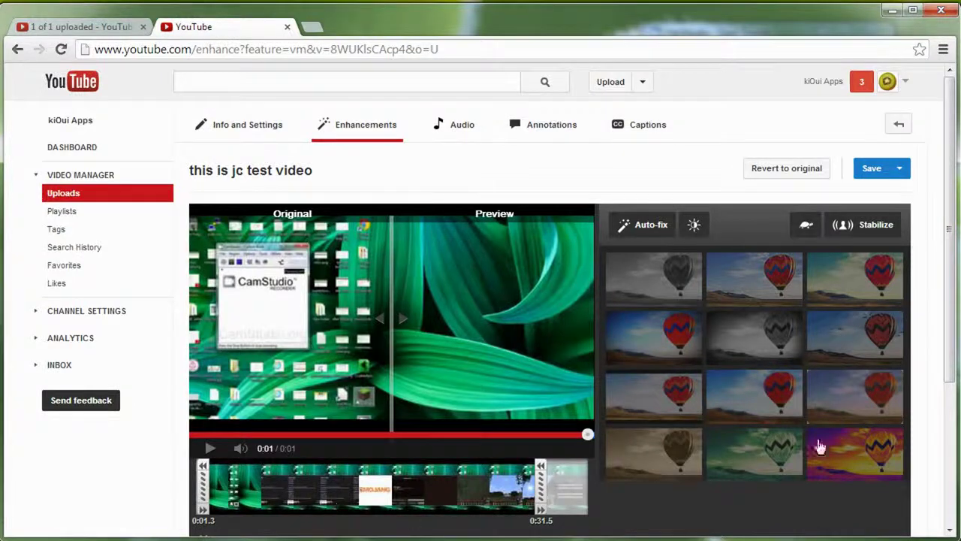
Apply Auto-fix to the video and save the enhancements, accepting the notice about processing time.
{"action": "mouse_move", "coordinate": [682, 457]}
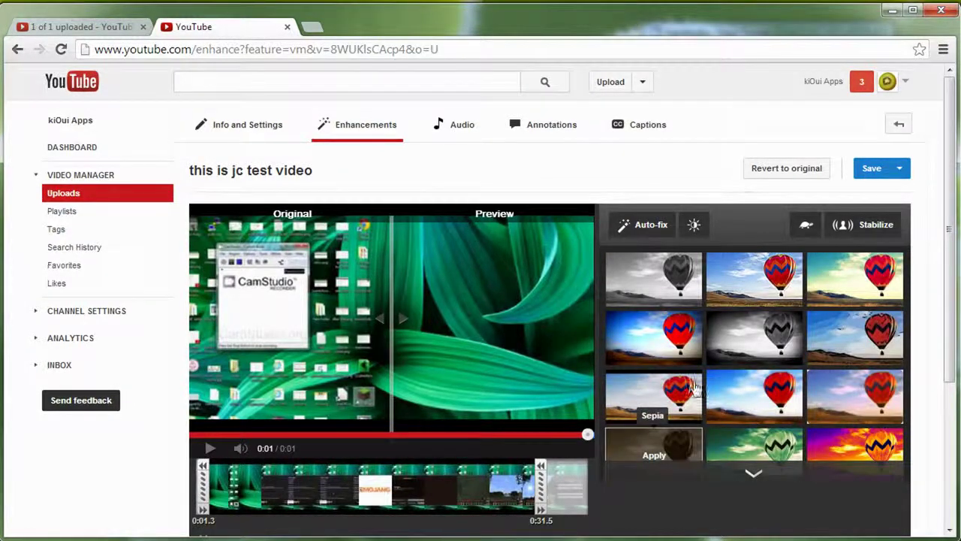
{"action": "left_click", "coordinate": [635, 226]}
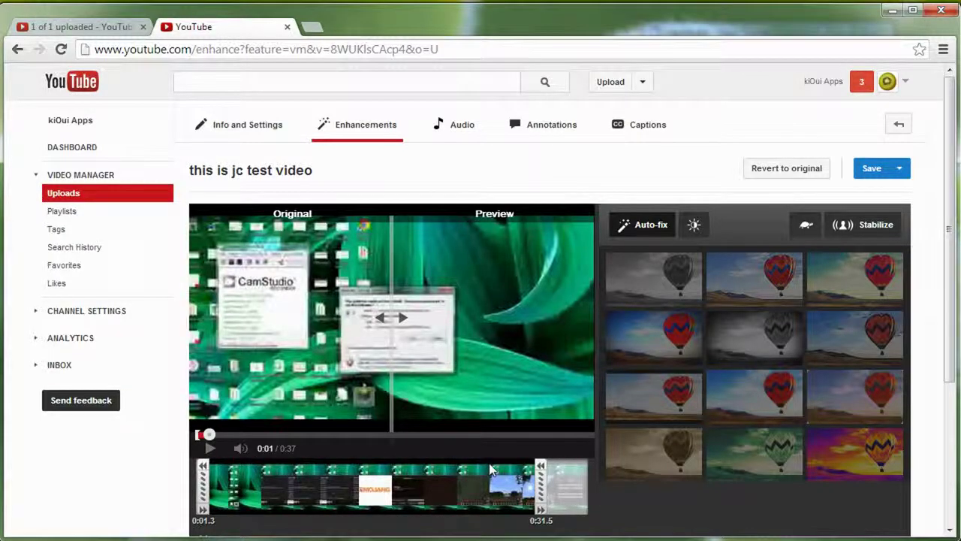
{"action": "scroll", "coordinate": [489, 467], "scroll_direction": "down", "scroll_amount": 1}
{"action": "scroll", "coordinate": [726, 388], "scroll_direction": "up", "scroll_amount": 1}
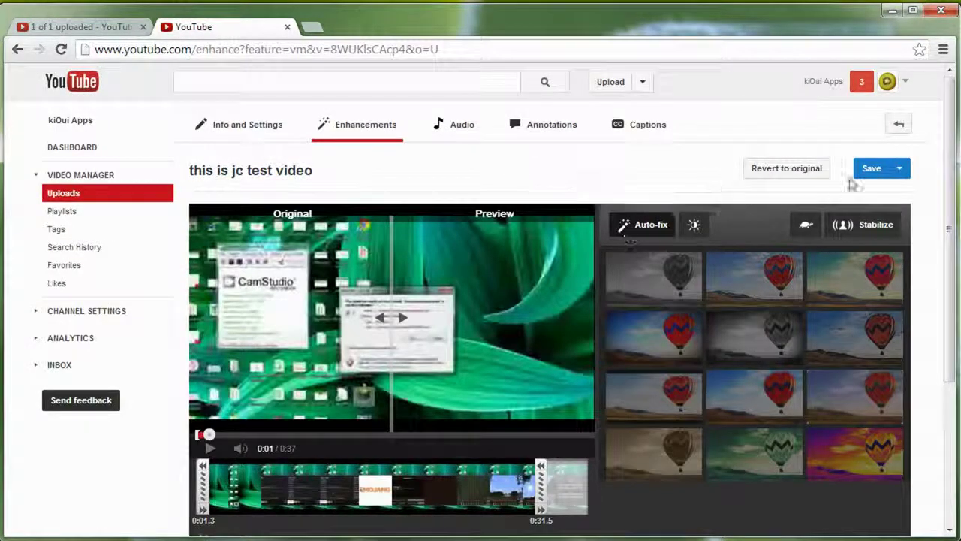
{"action": "left_click", "coordinate": [869, 169]}
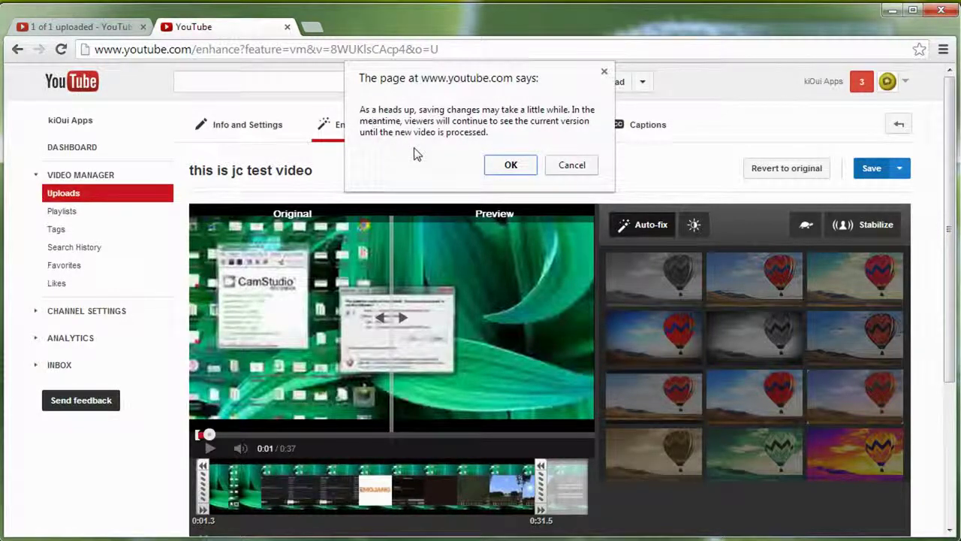
{"action": "left_click", "coordinate": [505, 167]}
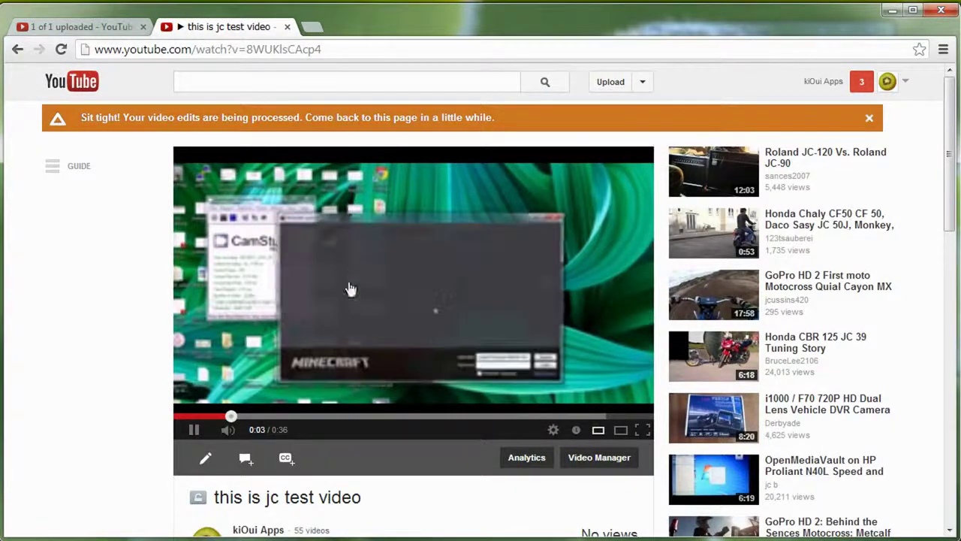
Set the playback quality to 720p HD, replay part of the video to check it, and pause at 0:19.
{"action": "left_click", "coordinate": [554, 430]}
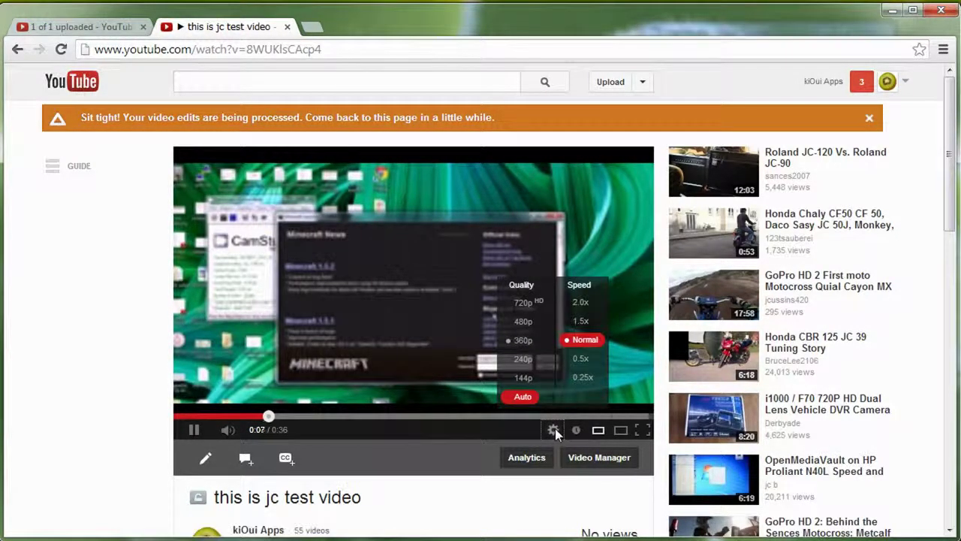
{"action": "left_click", "coordinate": [520, 305]}
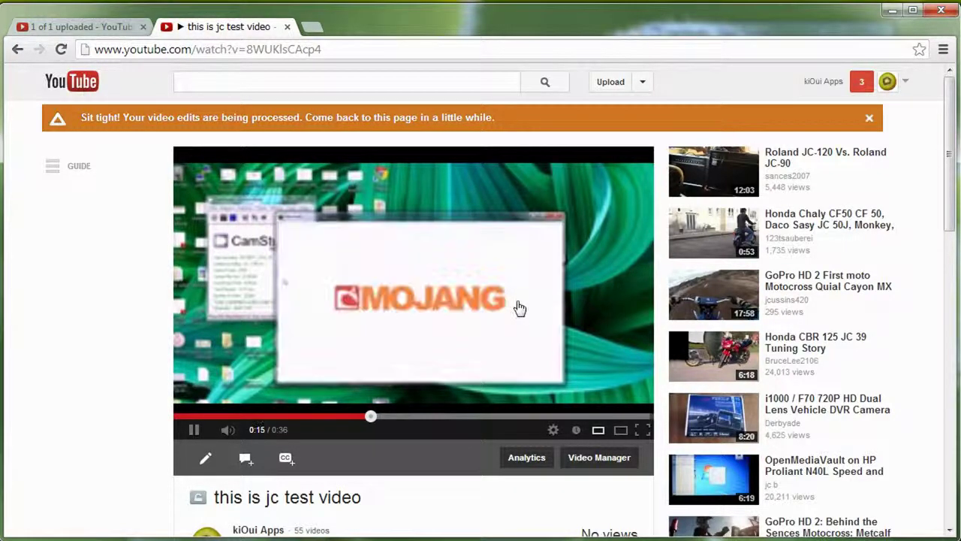
{"action": "left_click", "coordinate": [340, 418]}
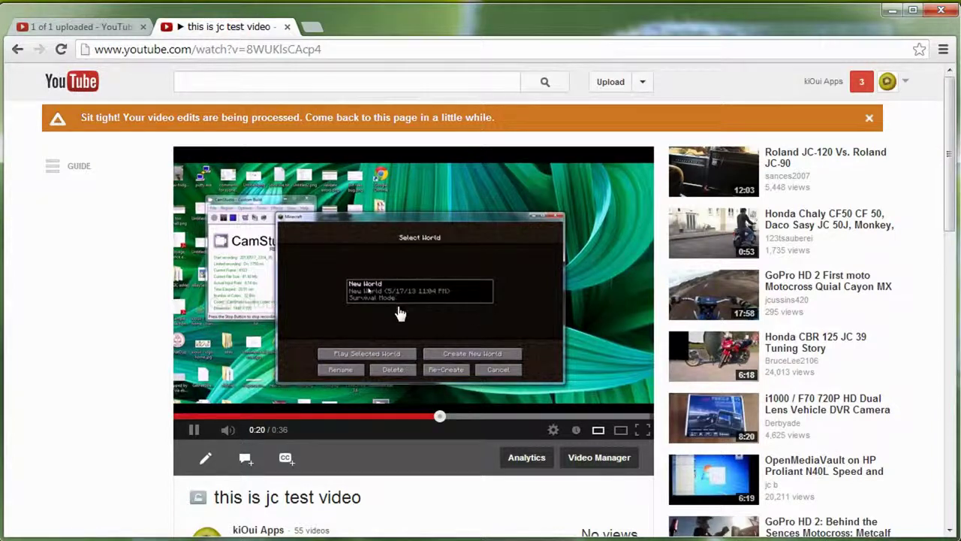
{"action": "left_click", "coordinate": [554, 431]}
{"action": "left_click_drag", "start_coordinate": [411, 417], "coordinate": [414, 421]}
{"action": "left_click", "coordinate": [194, 430]}
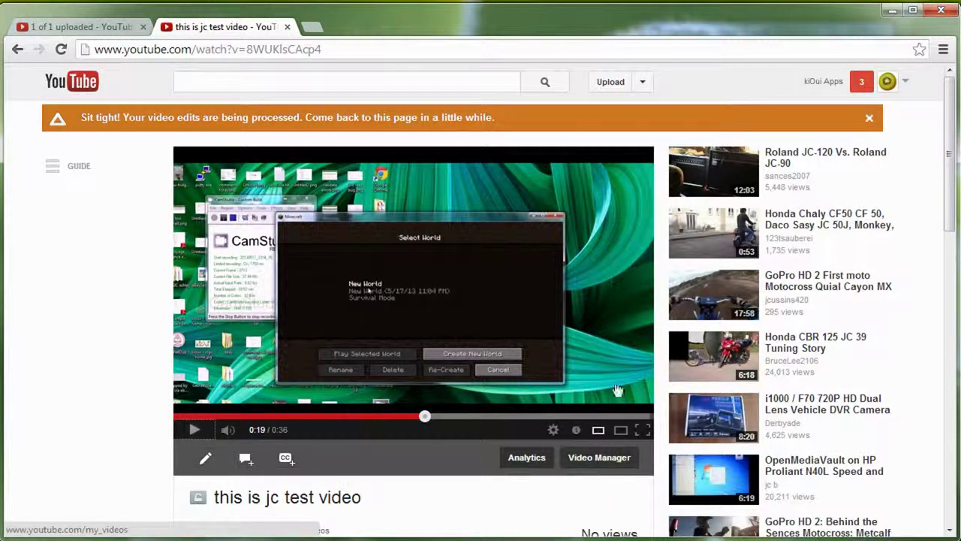
Return to the Video Manager and reload the uploads list to check the status of the edited video.
{"action": "left_click", "coordinate": [642, 84]}
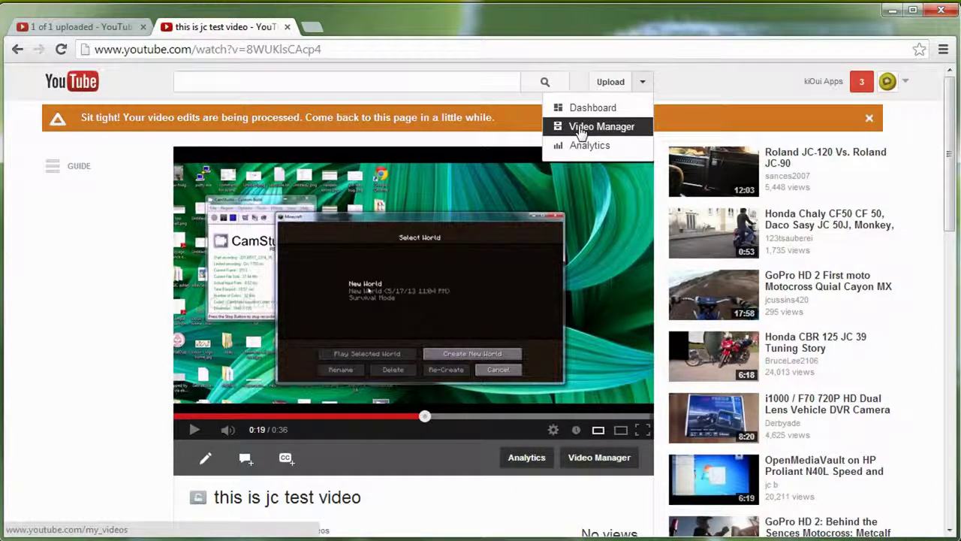
{"action": "left_click", "coordinate": [583, 130]}
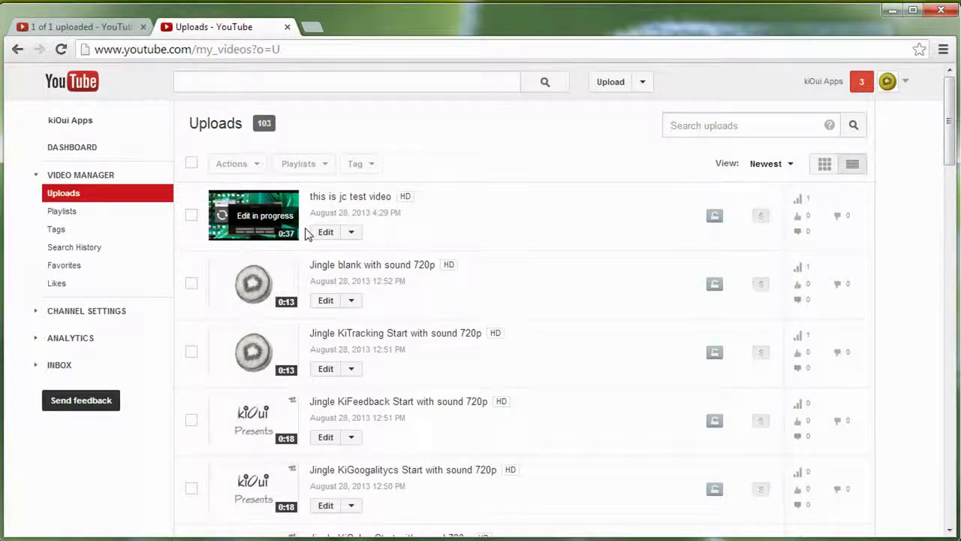
{"action": "key", "text": "F5"}
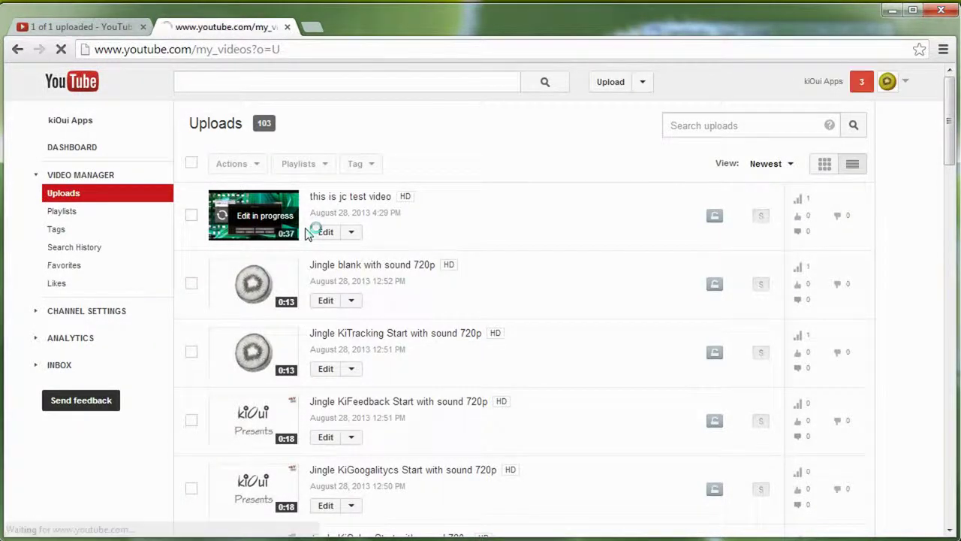
{"action": "key", "text": "F5"}
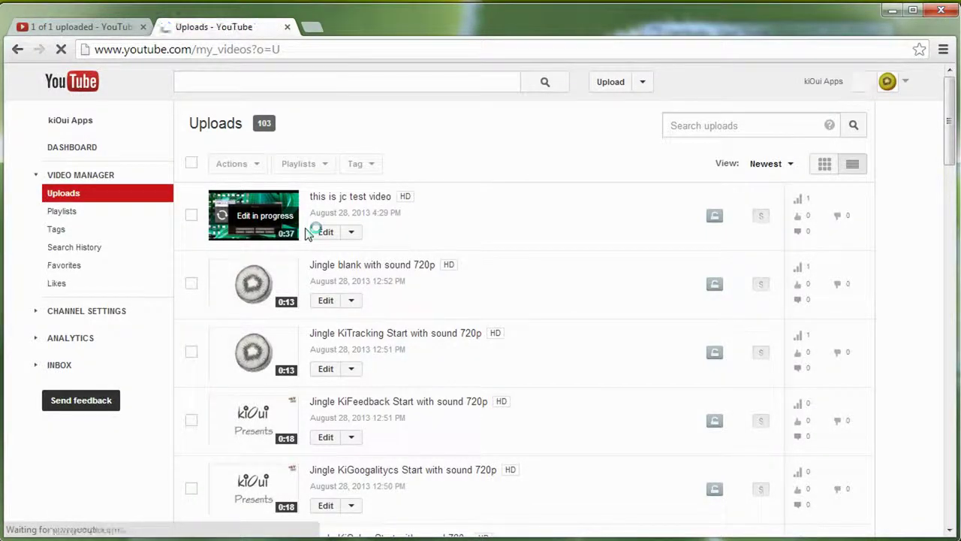
Reload the uploads list and view the additional edit options for the "this is jc test video" entry.
{"action": "key", "text": "F5"}
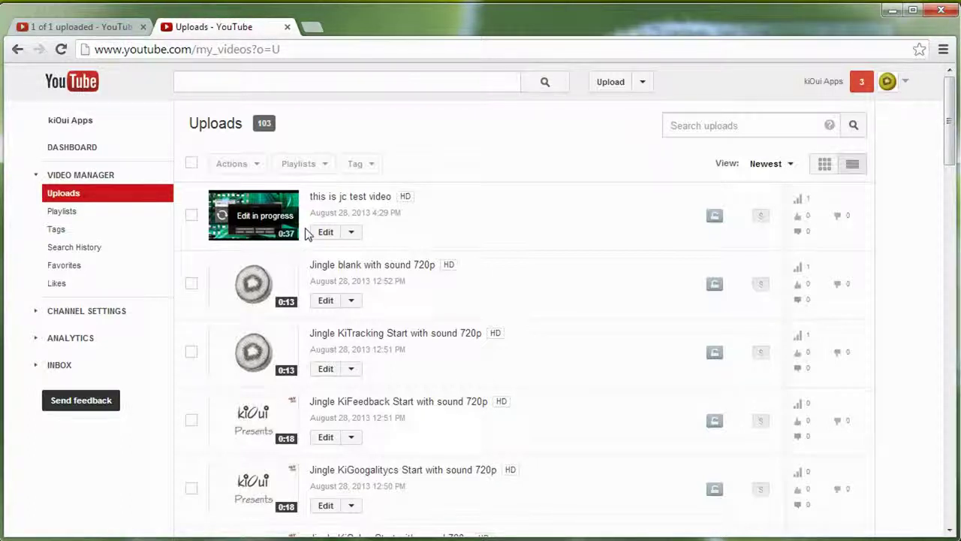
{"action": "left_click", "coordinate": [353, 234]}
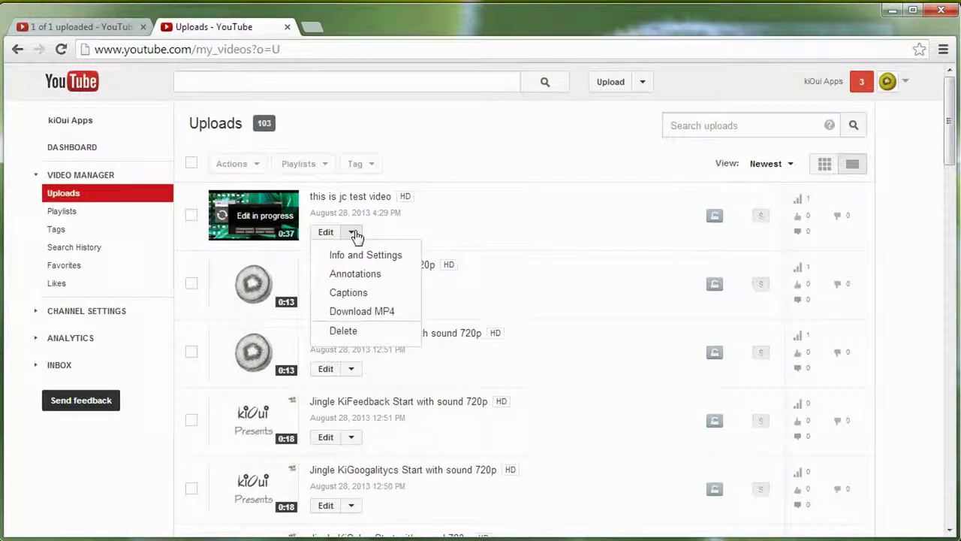
{"action": "left_click", "coordinate": [443, 227]}
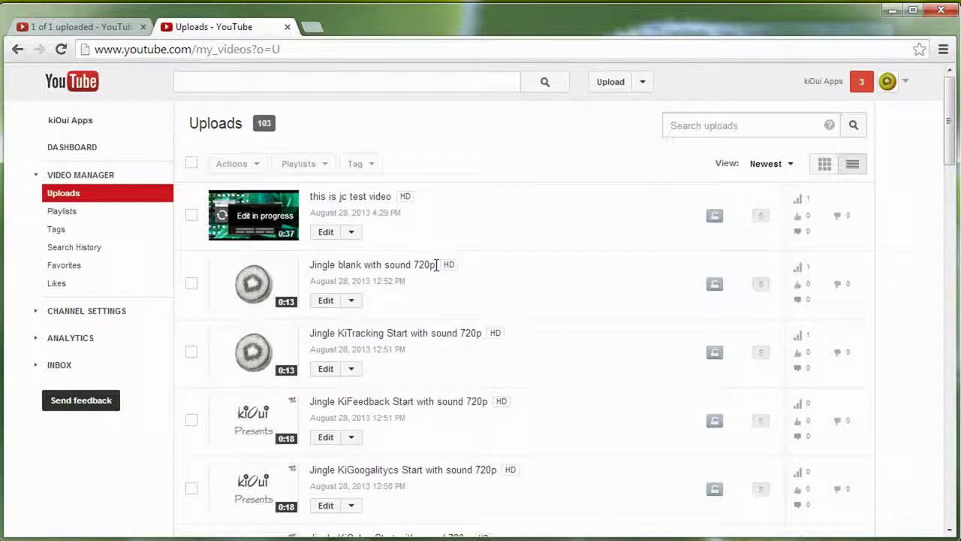
Open the Jingle KiFeedback Start with sound 720p video, pause it and return to the uploads list.
{"action": "left_click_drag", "start_coordinate": [436, 264], "coordinate": [306, 271]}
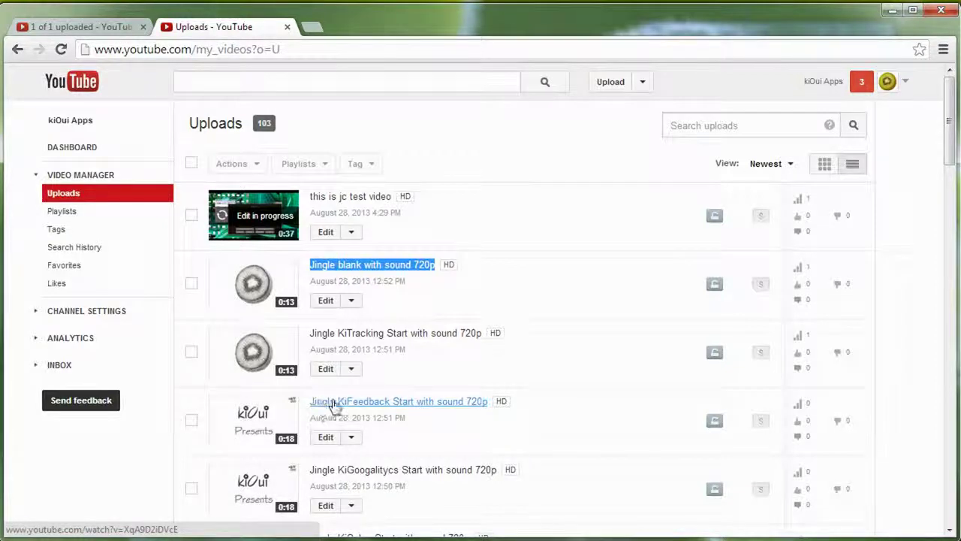
{"action": "left_click", "coordinate": [406, 403]}
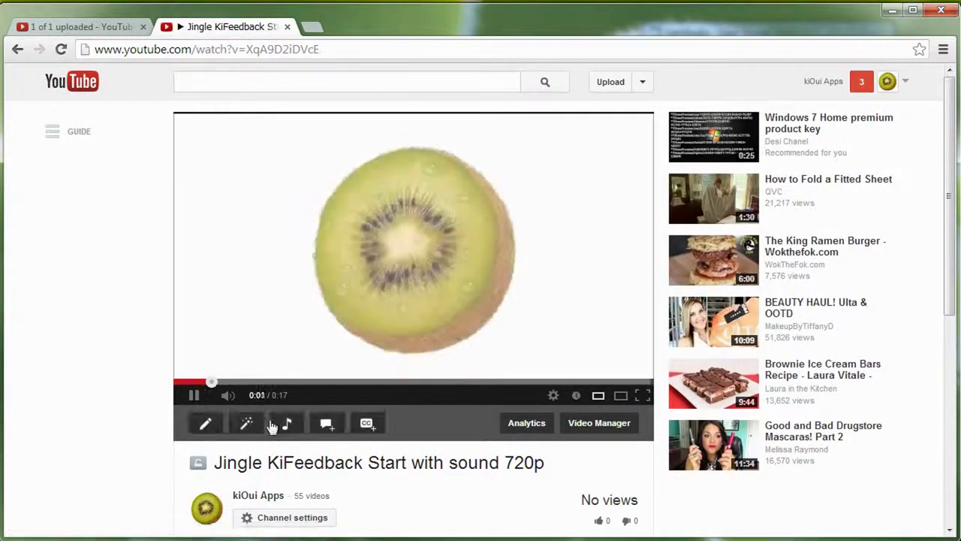
{"action": "left_click", "coordinate": [194, 395]}
{"action": "left_click", "coordinate": [17, 49]}
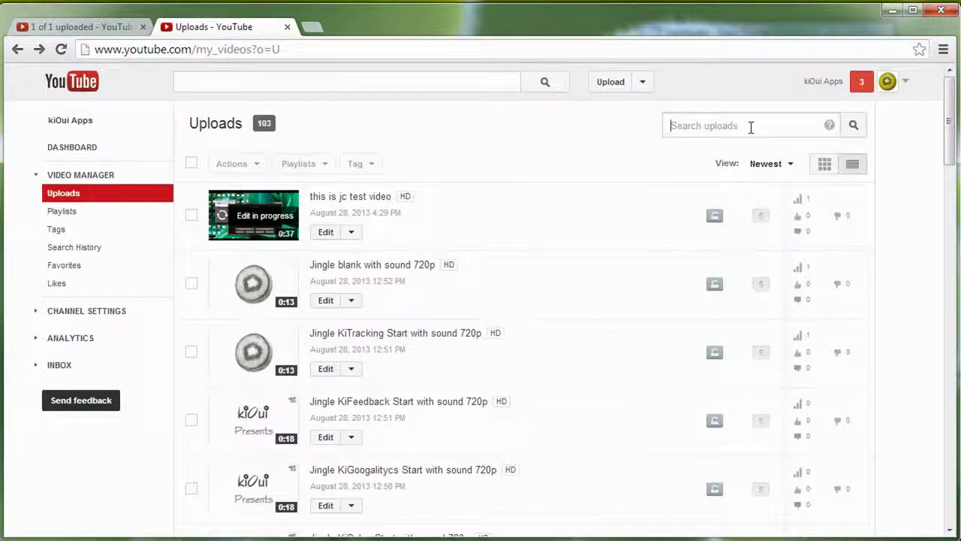
Search the uploads for "jingle" and examine the titles of the matching videos.
{"action": "type", "text": "jin"}
{"action": "type", "text": "gle"}
{"action": "key", "text": "Return"}
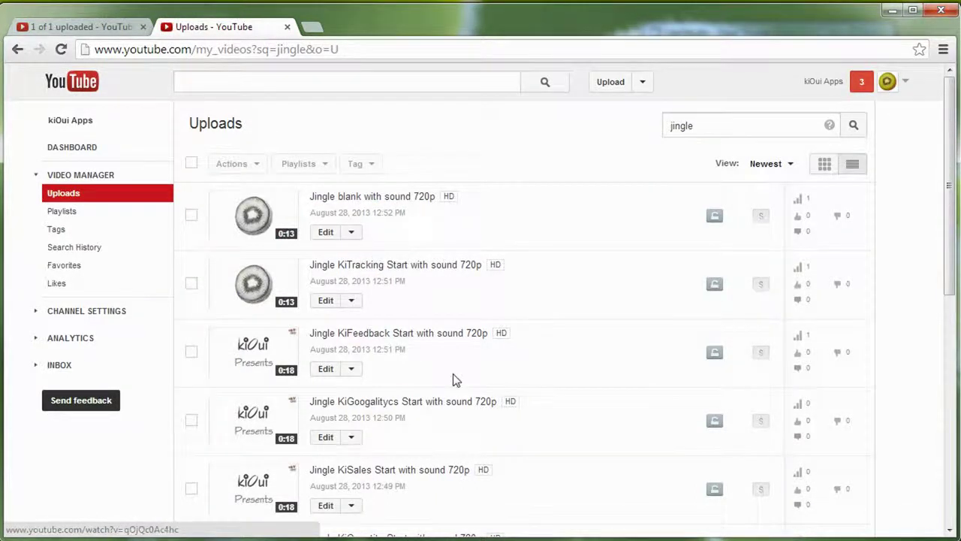
{"action": "left_click_drag", "start_coordinate": [308, 470], "coordinate": [356, 471]}
{"action": "left_click", "coordinate": [307, 401]}
{"action": "left_click_drag", "start_coordinate": [308, 401], "coordinate": [335, 401]}
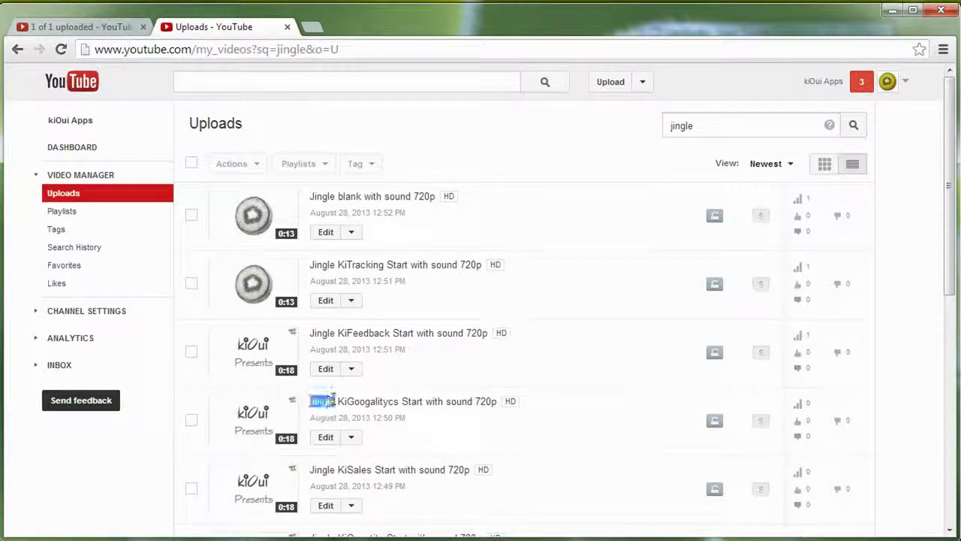
Open the enhancements for the Jingle KiFeedback video and continue from there to the YouTube Video Editor.
{"action": "left_click", "coordinate": [392, 335]}
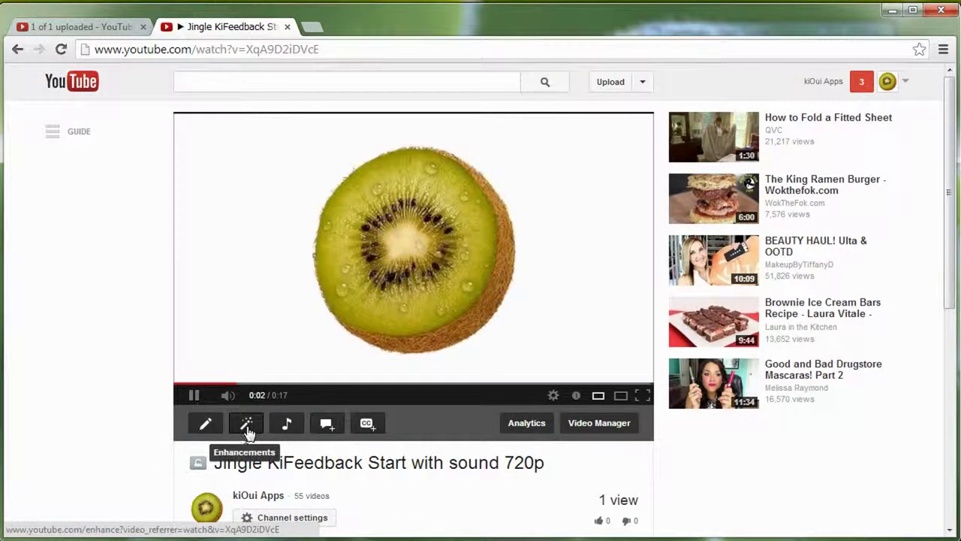
{"action": "left_click", "coordinate": [248, 432]}
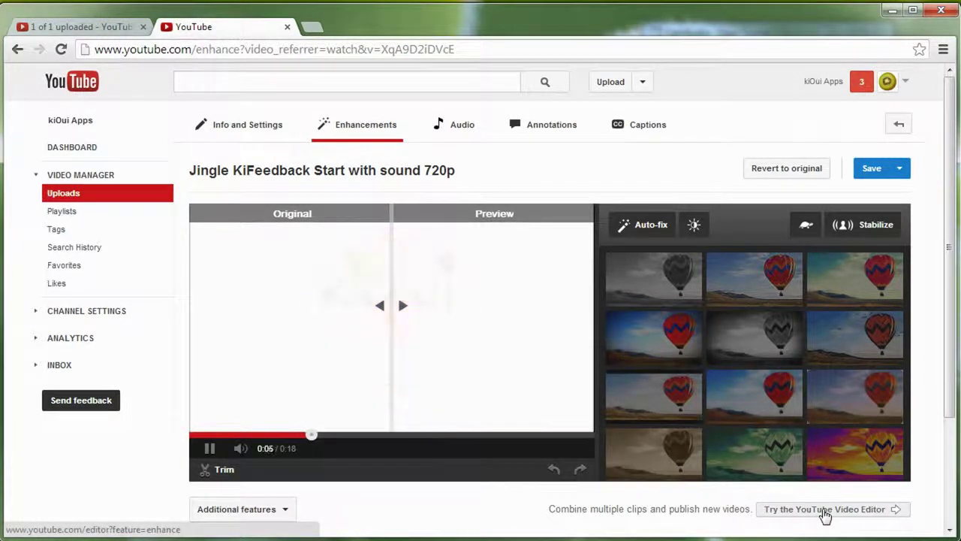
{"action": "left_click", "coordinate": [825, 514]}
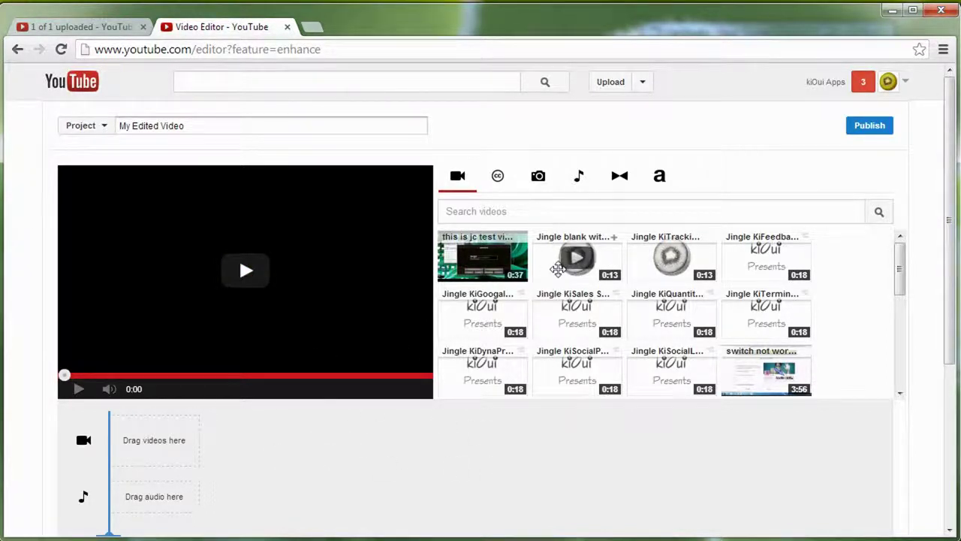
Search the editor's videos for "jingle kifeedback" and place the jingle as the first clip on the video track.
{"action": "left_click", "coordinate": [549, 211]}
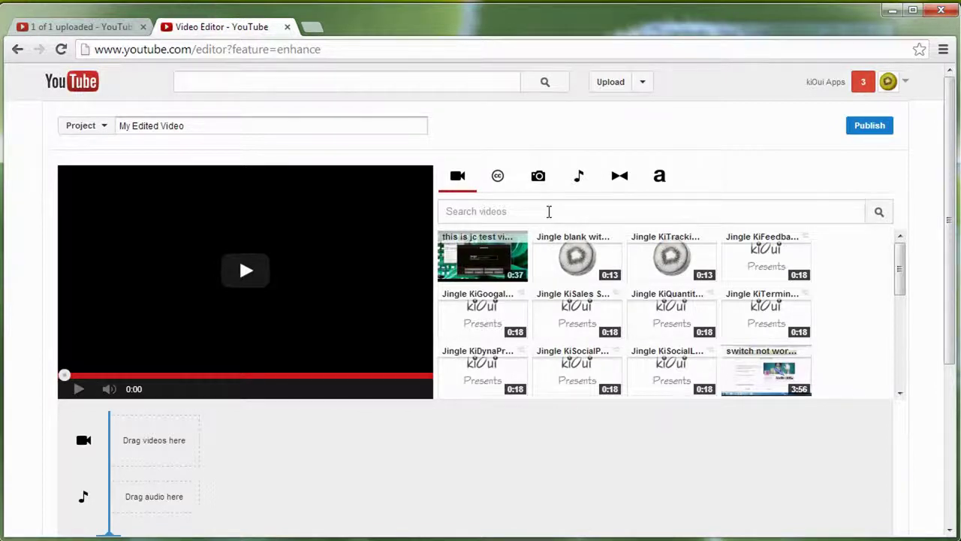
{"action": "type", "text": "jin"}
{"action": "type", "text": "gle kifeedback"}
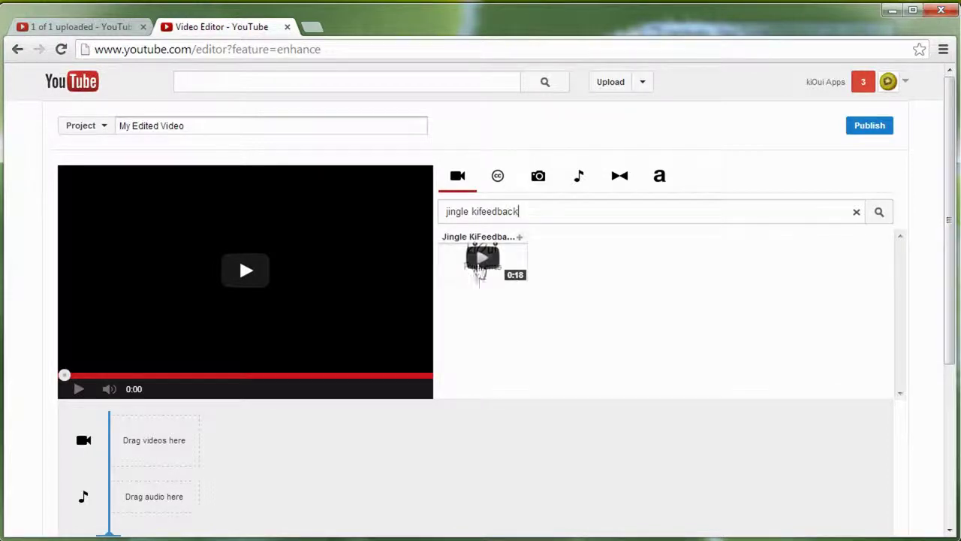
{"action": "left_click_drag", "start_coordinate": [503, 257], "coordinate": [151, 462]}
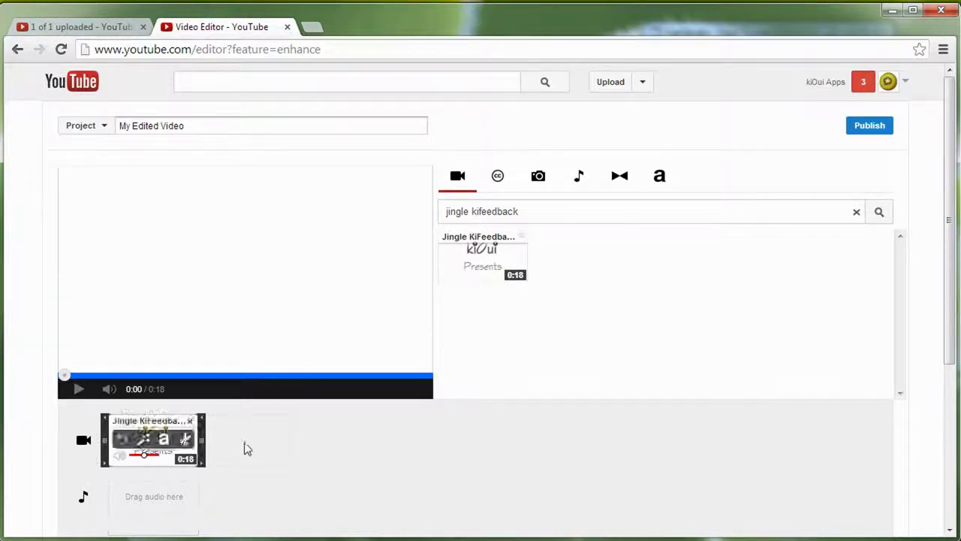
Search the videos for "jc" and add "this is jc test video" to the video track after the jingle.
{"action": "left_click_drag", "start_coordinate": [556, 212], "coordinate": [389, 213]}
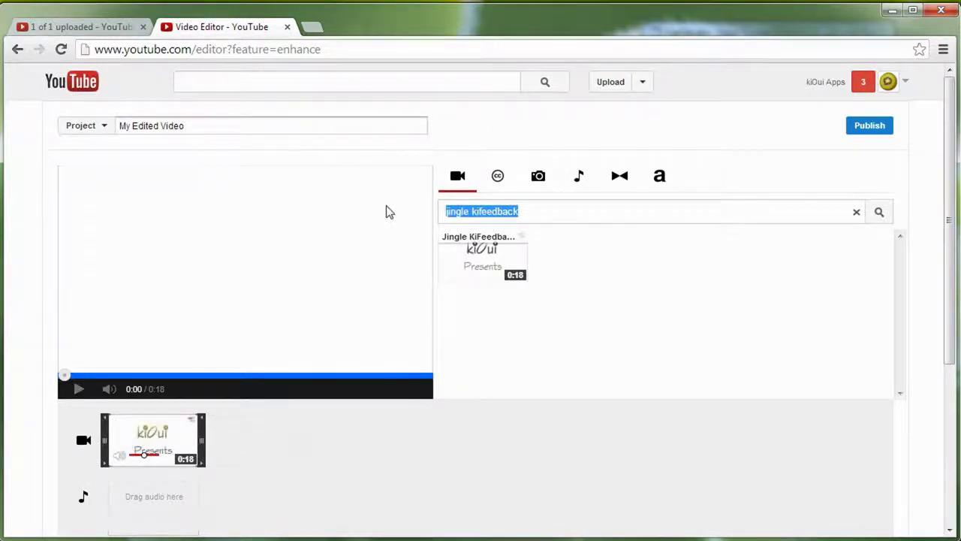
{"action": "type", "text": "jc"}
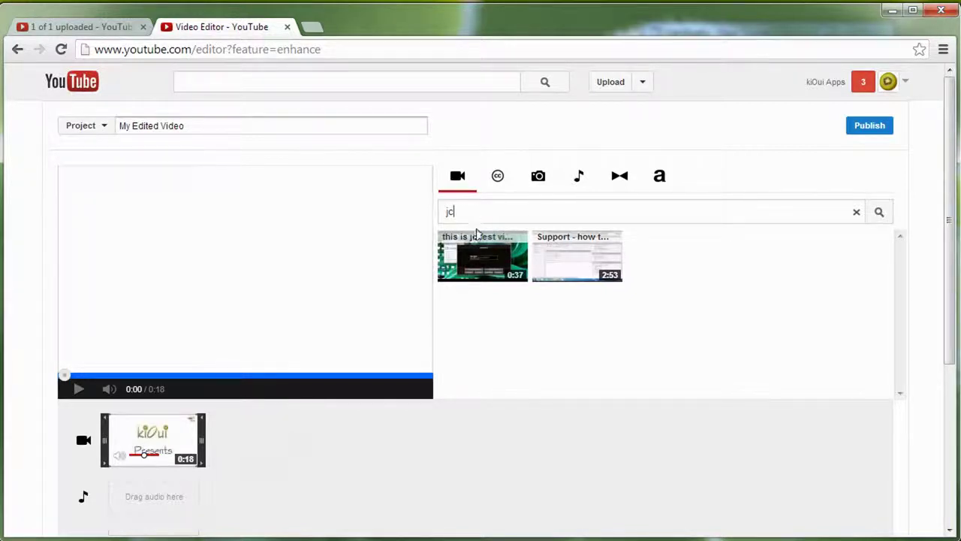
{"action": "left_click_drag", "start_coordinate": [478, 239], "coordinate": [225, 447]}
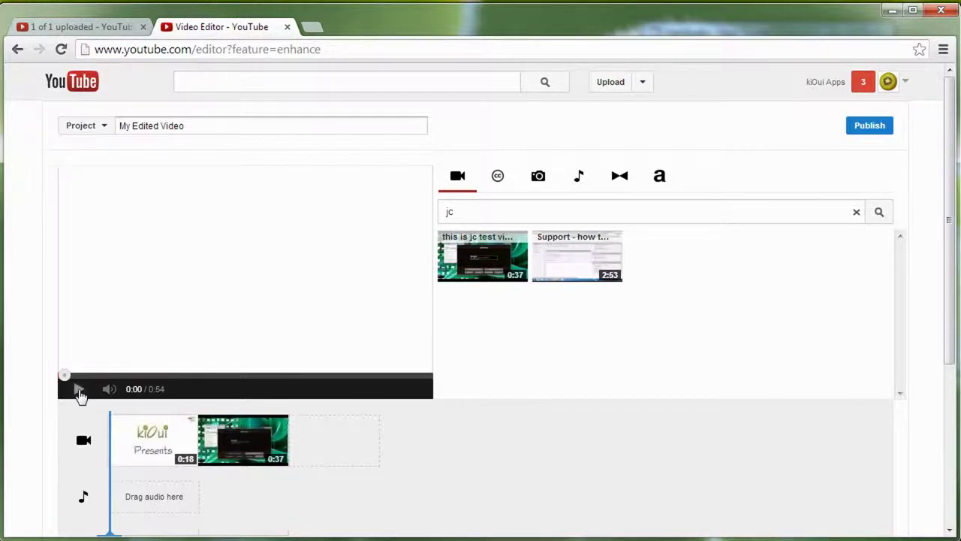
Add a Color fade transition and move it between the jingle and the test video.
{"action": "mouse_move", "coordinate": [164, 451]}
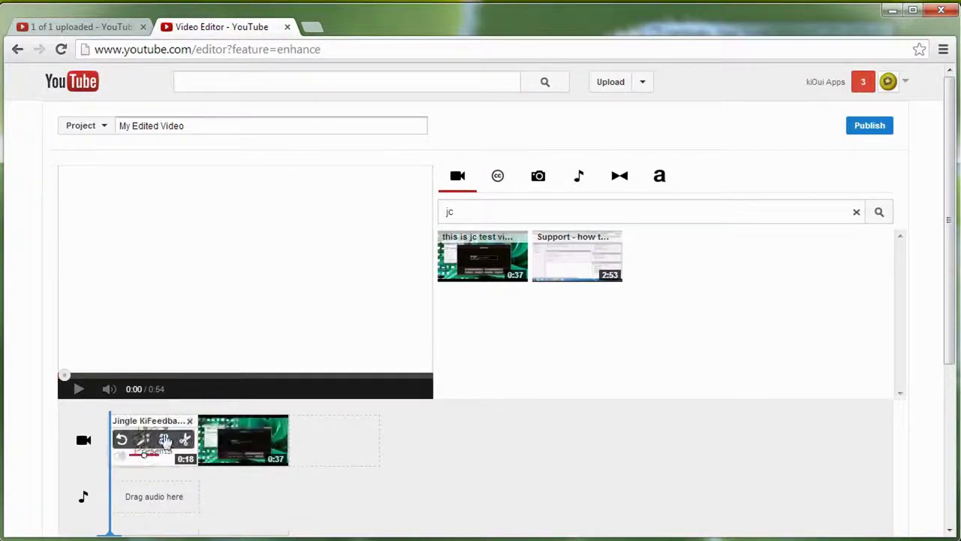
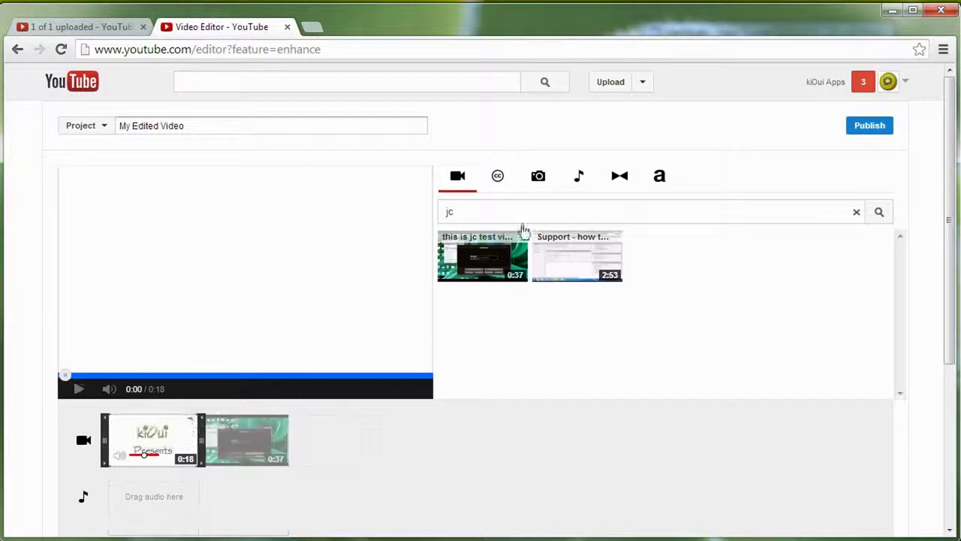
{"action": "left_click", "coordinate": [620, 177]}
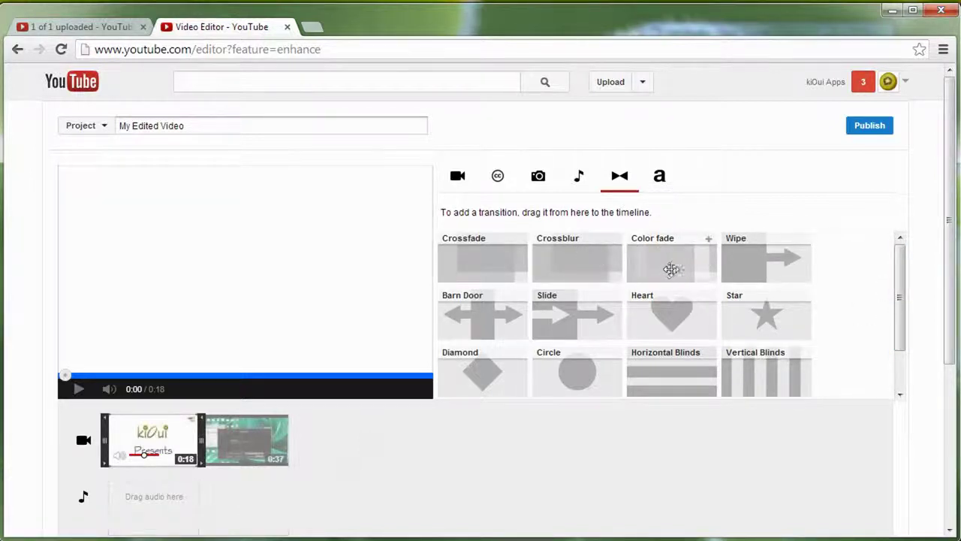
{"action": "left_click", "coordinate": [710, 241]}
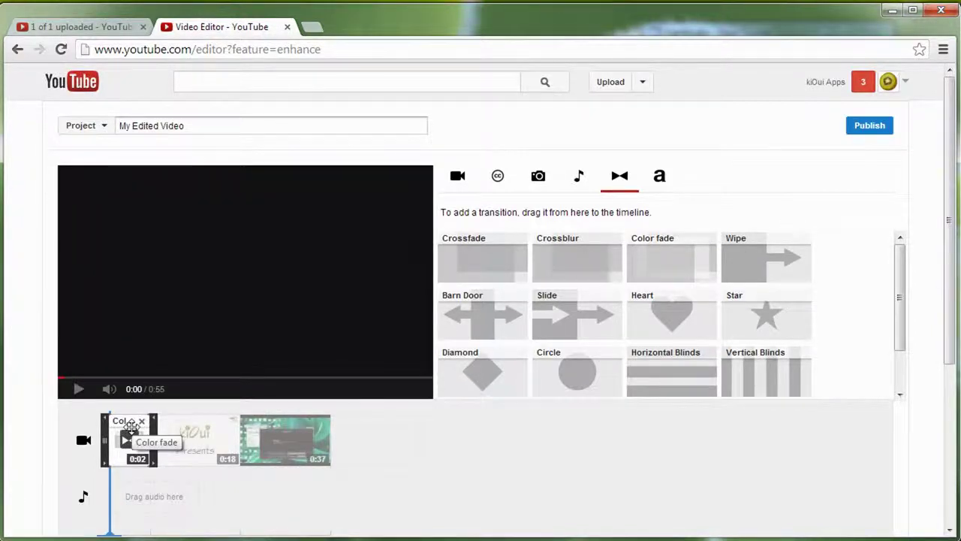
{"action": "left_click_drag", "start_coordinate": [129, 443], "coordinate": [234, 441]}
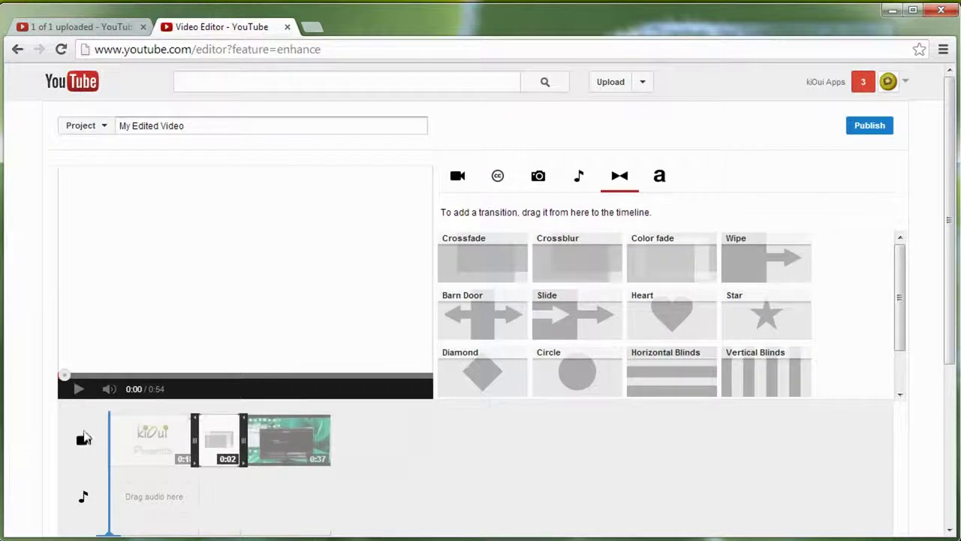
Play the project from the start to check the transition, pause at 0:21 and select the jingle clip.
{"action": "left_click", "coordinate": [79, 390]}
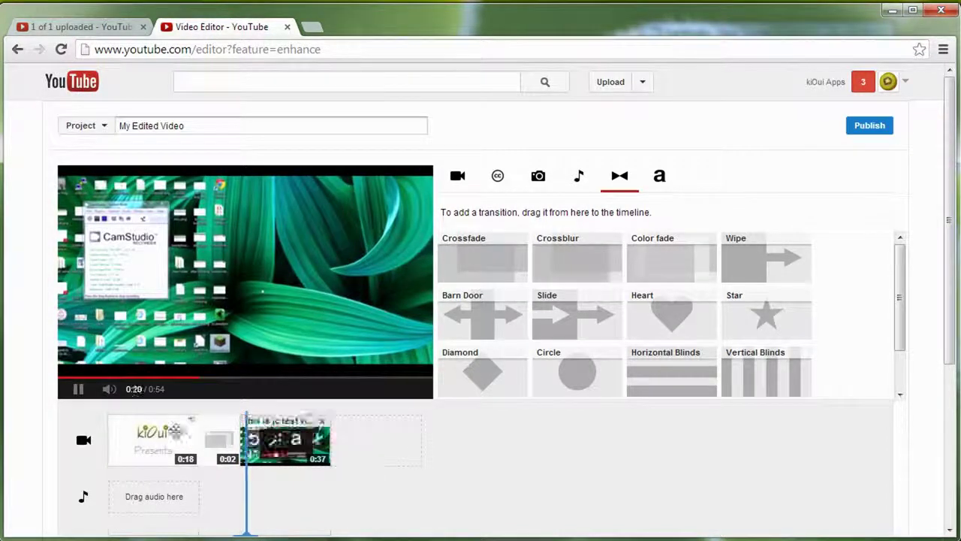
{"action": "left_click", "coordinate": [79, 388]}
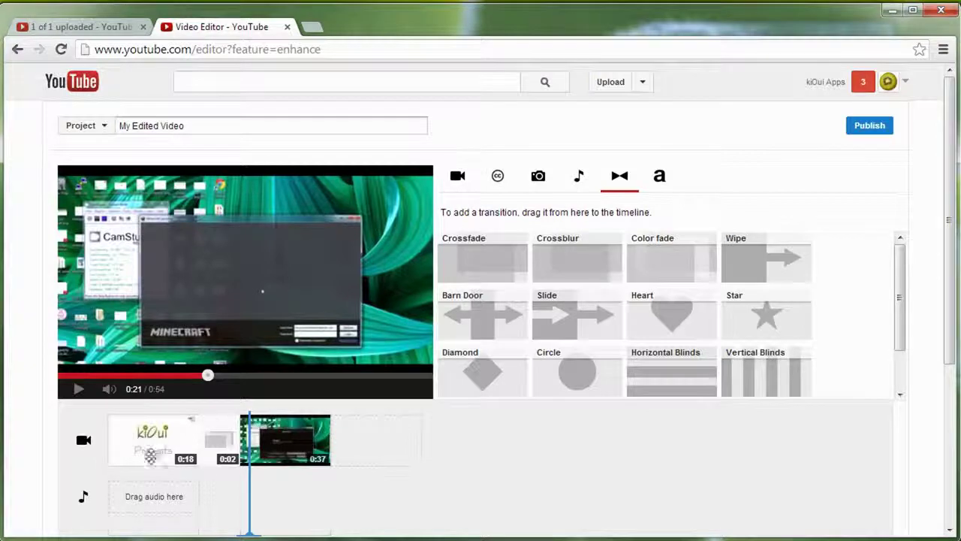
{"action": "left_click", "coordinate": [150, 428]}
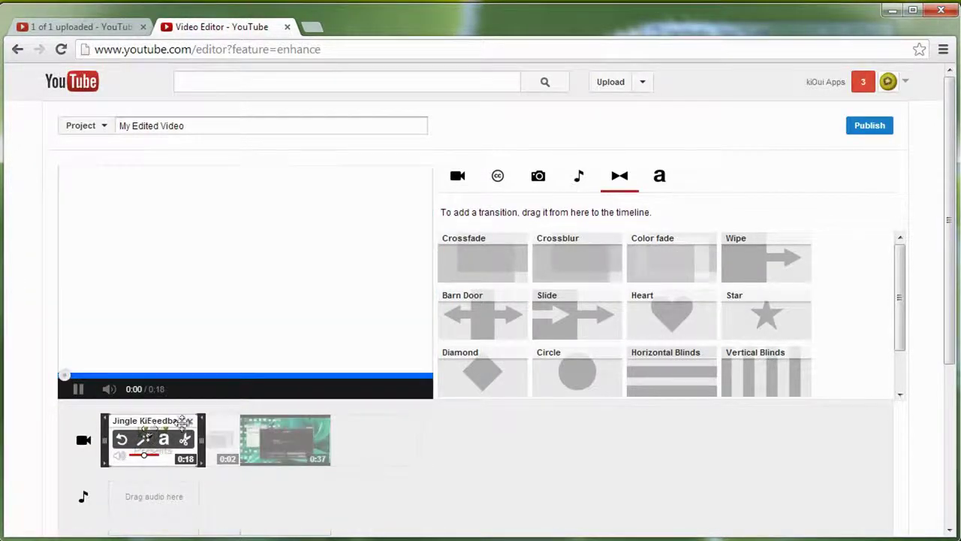
Search the videos for "jingle kifeedback" and preview the jingle from 0:12, pausing at 0:13.
{"action": "left_click", "coordinate": [458, 178]}
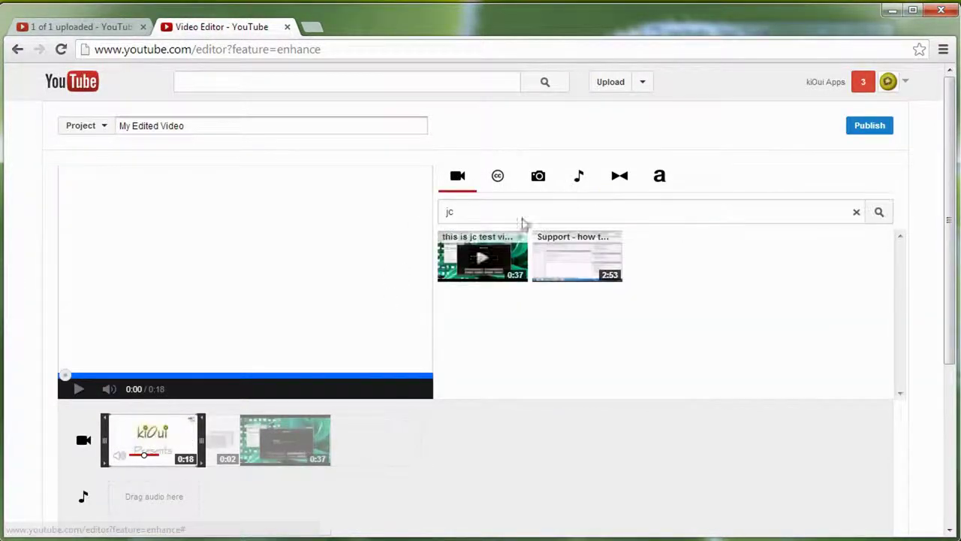
{"action": "left_click_drag", "start_coordinate": [506, 211], "coordinate": [303, 209]}
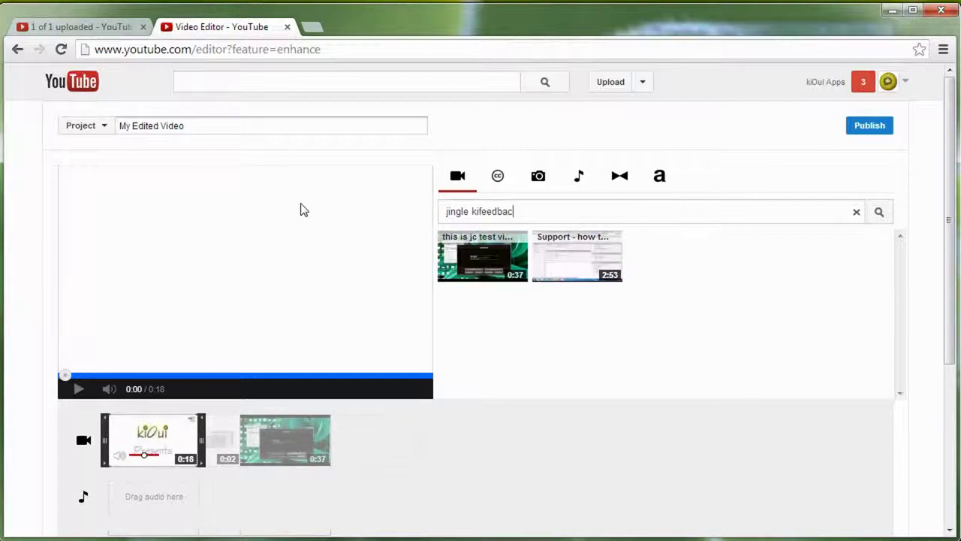
{"action": "key", "text": "Return"}
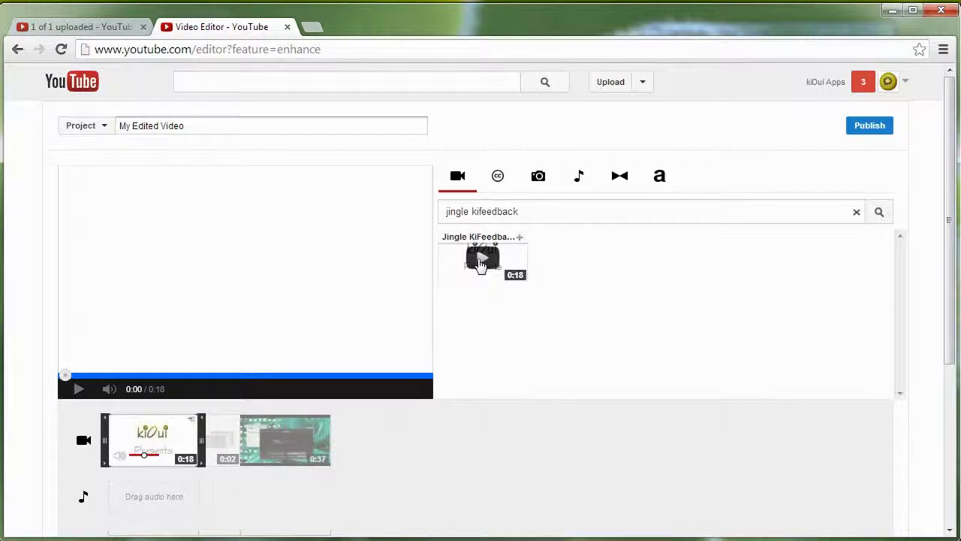
{"action": "left_click", "coordinate": [481, 262]}
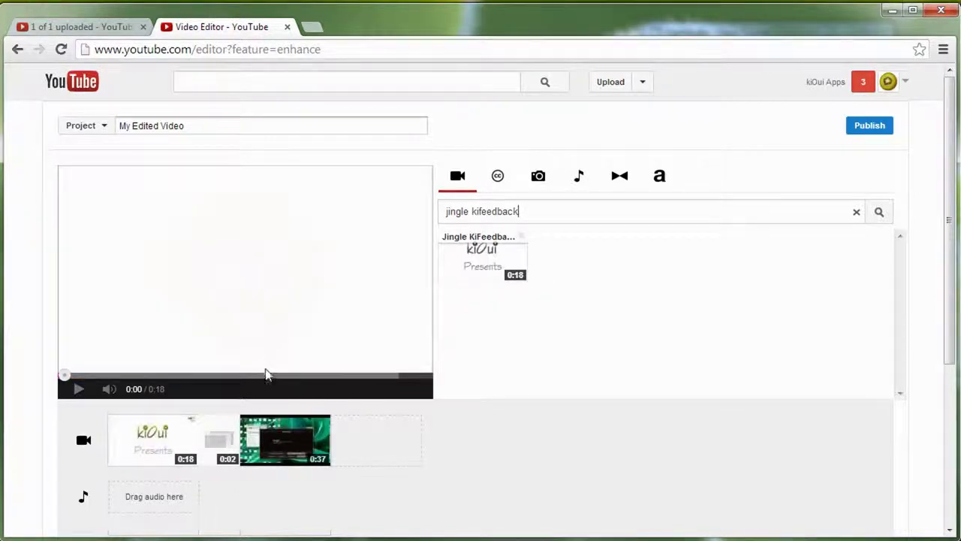
{"action": "left_click", "coordinate": [275, 377]}
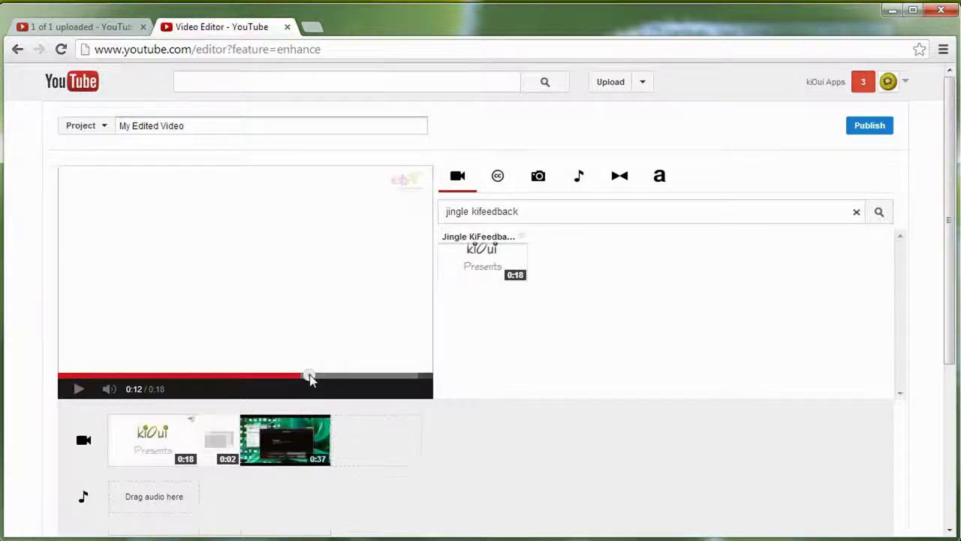
{"action": "left_click", "coordinate": [79, 390]}
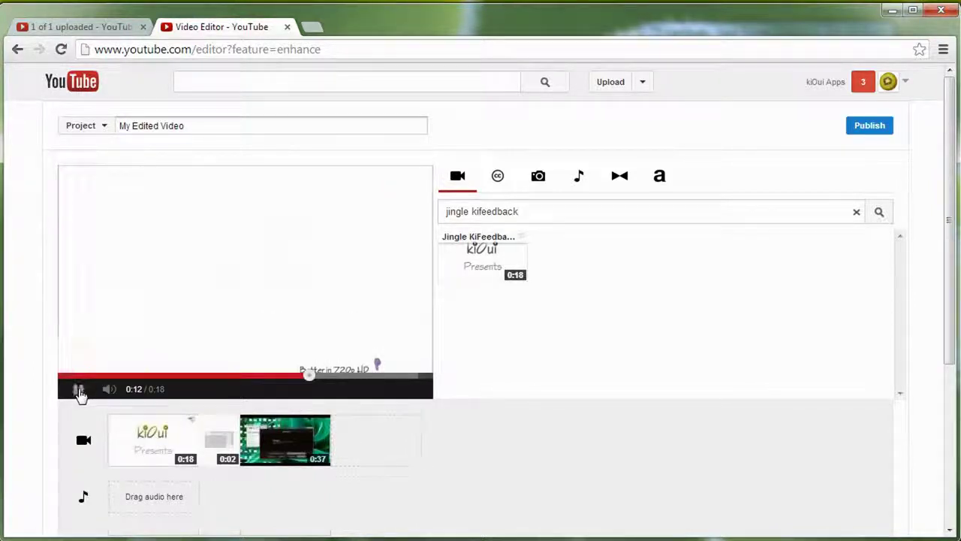
{"action": "left_click", "coordinate": [78, 390]}
{"action": "mouse_move", "coordinate": [499, 259]}
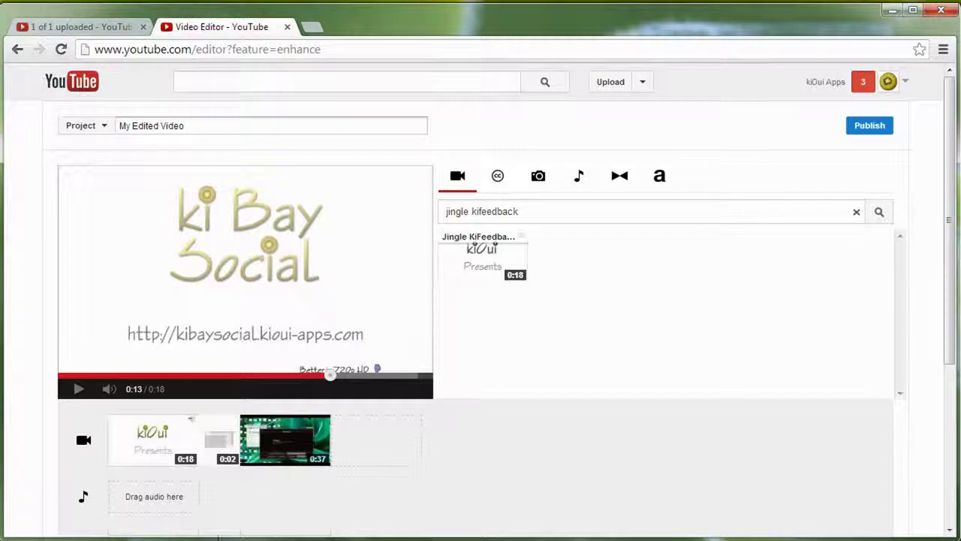
{"action": "mouse_move", "coordinate": [105, 426]}
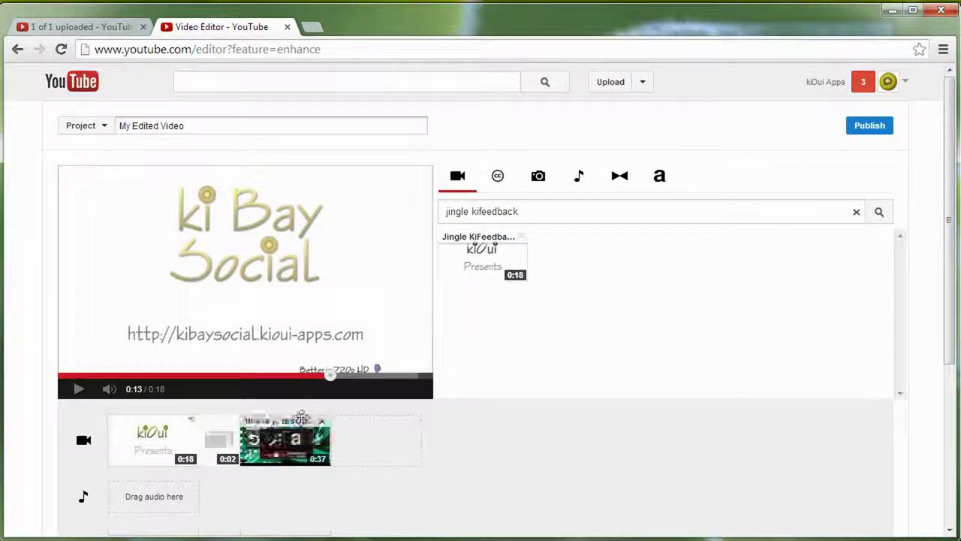
{"action": "mouse_move", "coordinate": [301, 425]}
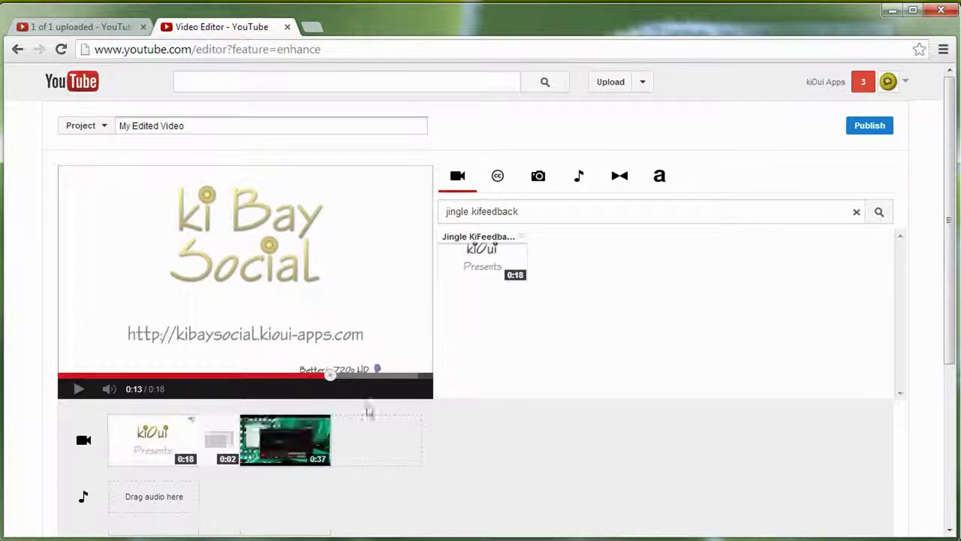
Title the project "Ki Feedback - this is a video to show you how to do BLA" and publish it.
{"action": "left_click", "coordinate": [223, 125]}
{"action": "left_click", "coordinate": [201, 125]}
{"action": "triple_click", "coordinate": [201, 124]}
{"action": "type", "text": "This"}
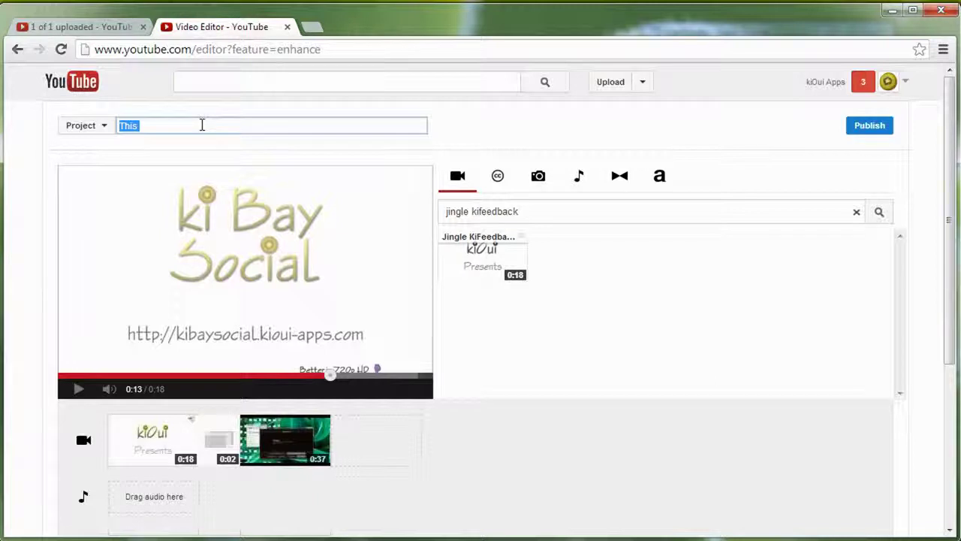
{"action": "type", "text": "Ki Feedback -"}
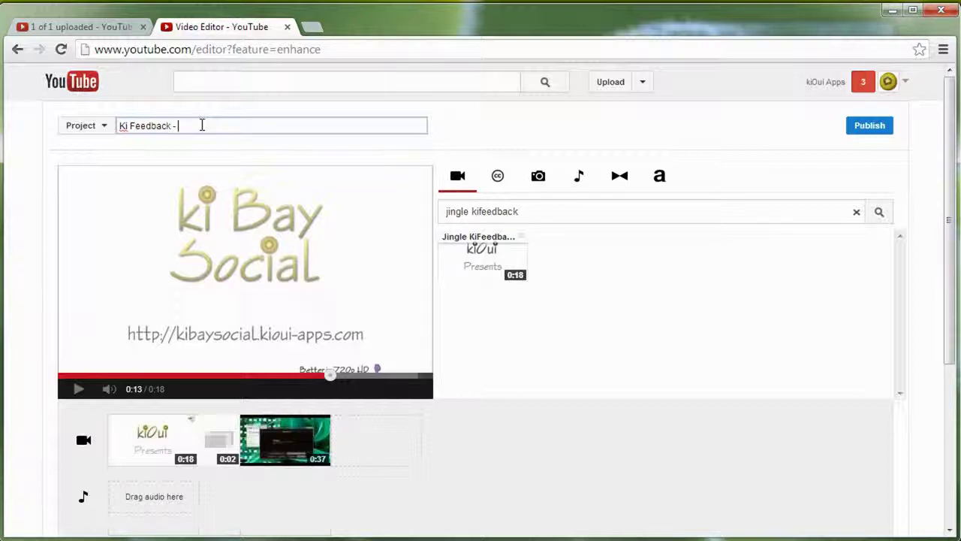
{"action": "type", "text": "this is a"}
{"action": "type", "text": "video to show you how to do BLA"}
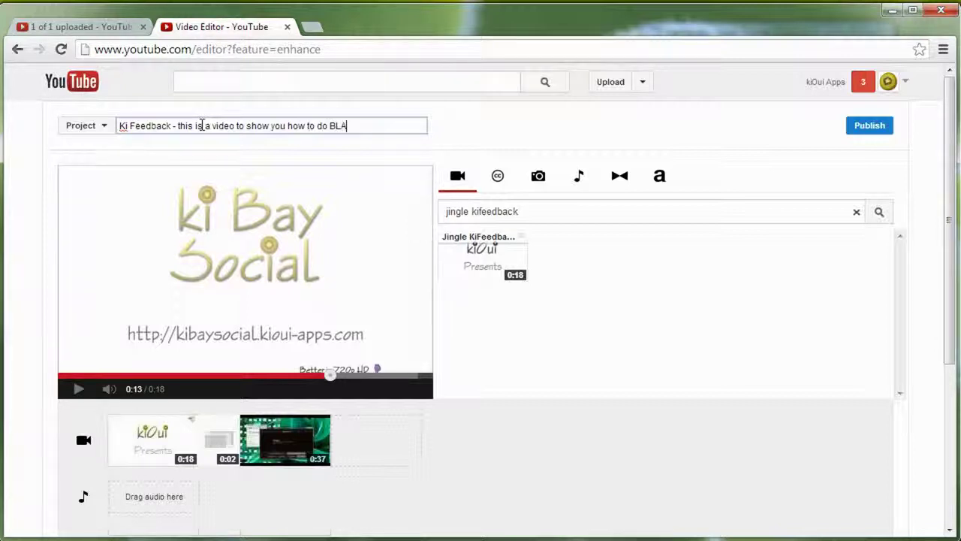
{"action": "left_click", "coordinate": [864, 129]}
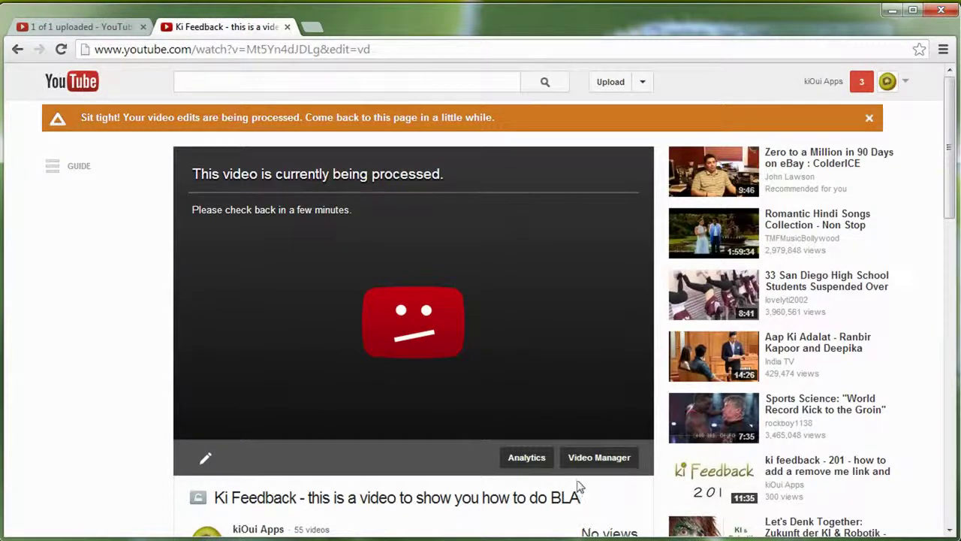
Open the new video's settings and describe it as "this is a video made to show users how to do bla with blkah and add bla".
{"action": "left_click", "coordinate": [614, 459]}
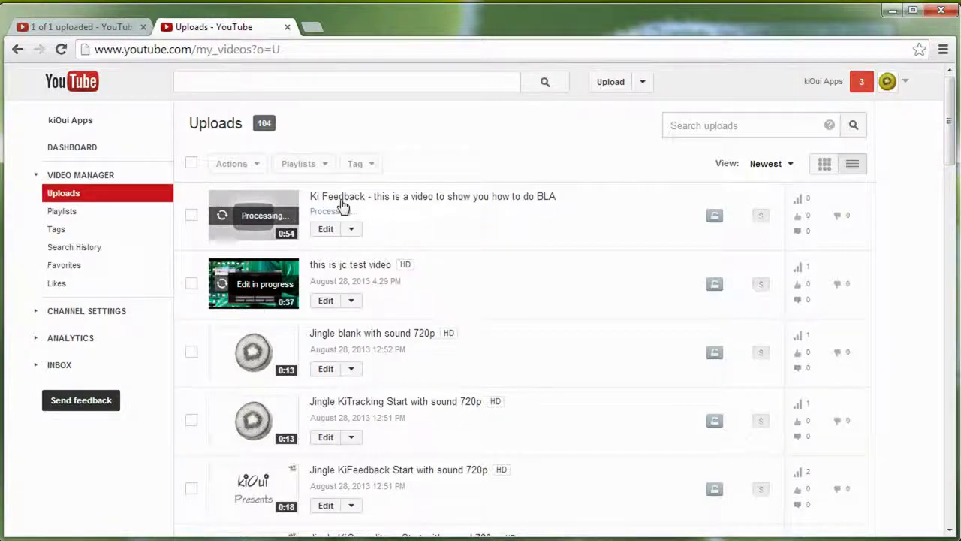
{"action": "left_click", "coordinate": [340, 232]}
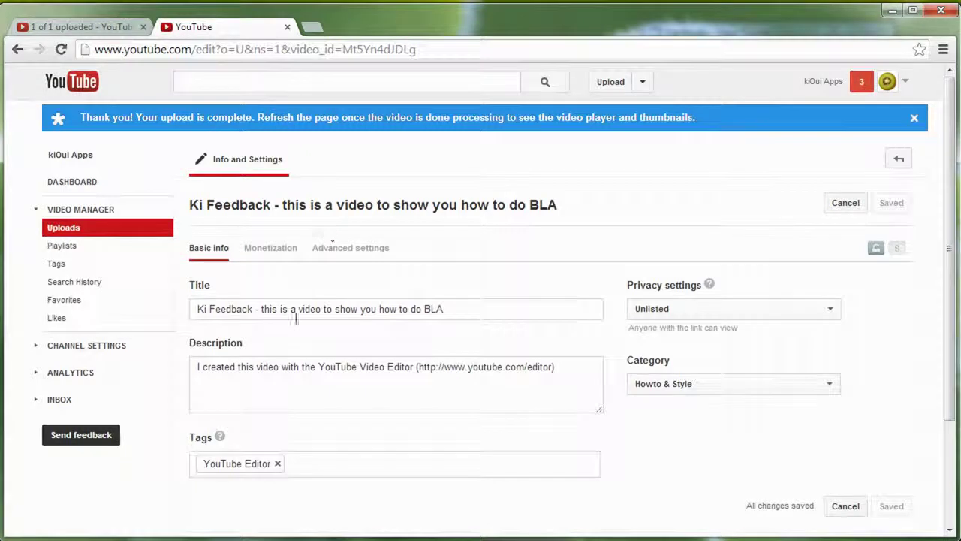
{"action": "left_click_drag", "start_coordinate": [583, 367], "coordinate": [187, 376]}
{"action": "left_click", "coordinate": [185, 377]}
{"action": "left_click_drag", "start_coordinate": [561, 370], "coordinate": [33, 345]}
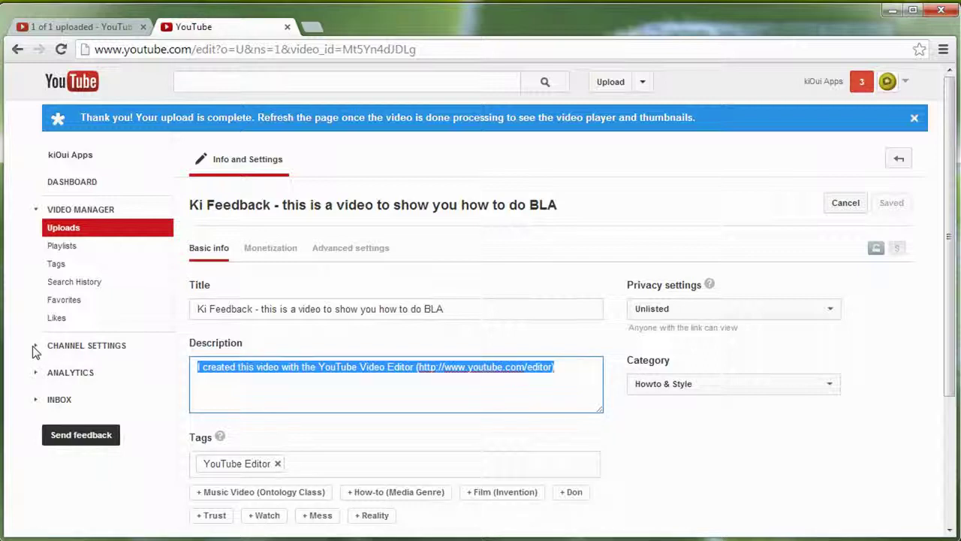
{"action": "key", "text": "BackSpace"}
{"action": "type", "text": "this is a video made to sho"}
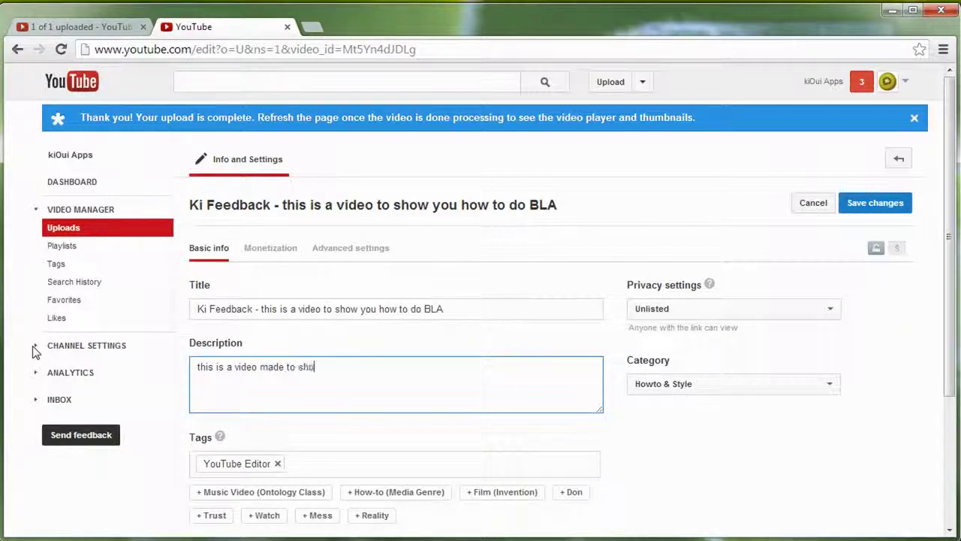
{"action": "type", "text": "users how to do bla with blkah and add bla"}
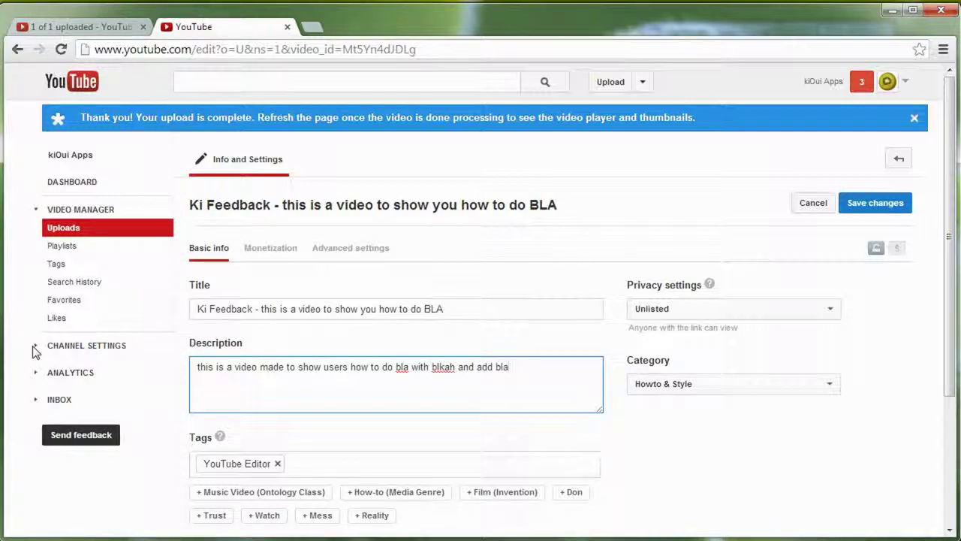
Remove the "YouTube Editor" tag from the video and add the tag "ki feedback".
{"action": "left_click", "coordinate": [277, 463]}
{"action": "left_click", "coordinate": [230, 460]}
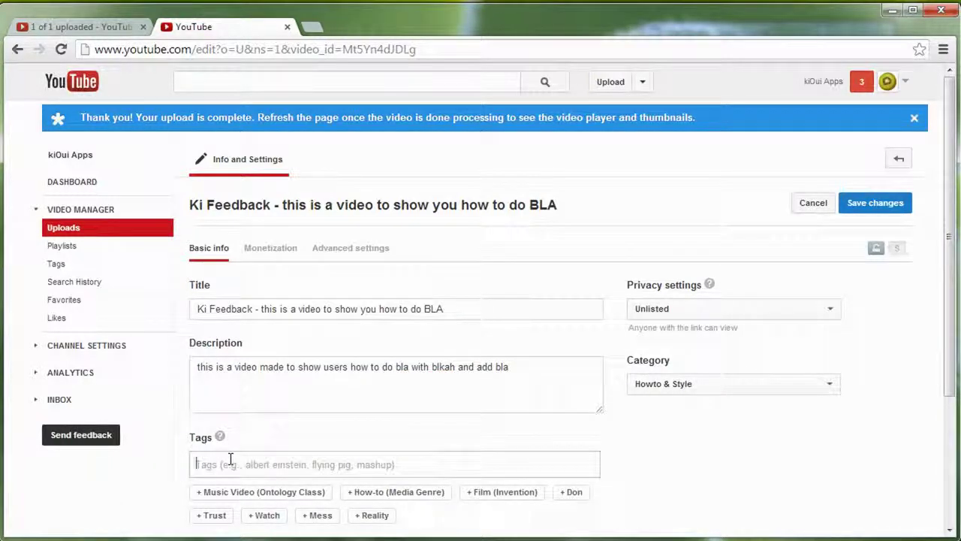
{"action": "type", "text": "edi"}
{"action": "key", "text": "BackSpace"}
{"action": "key", "text": "BackSpace"}
{"action": "key", "text": "BackSpace"}
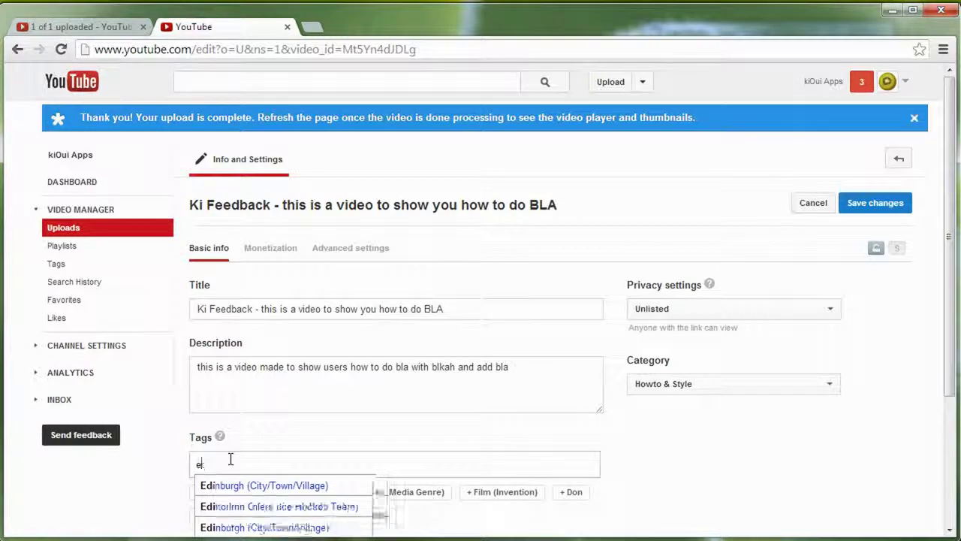
{"action": "type", "text": "ki feedback"}
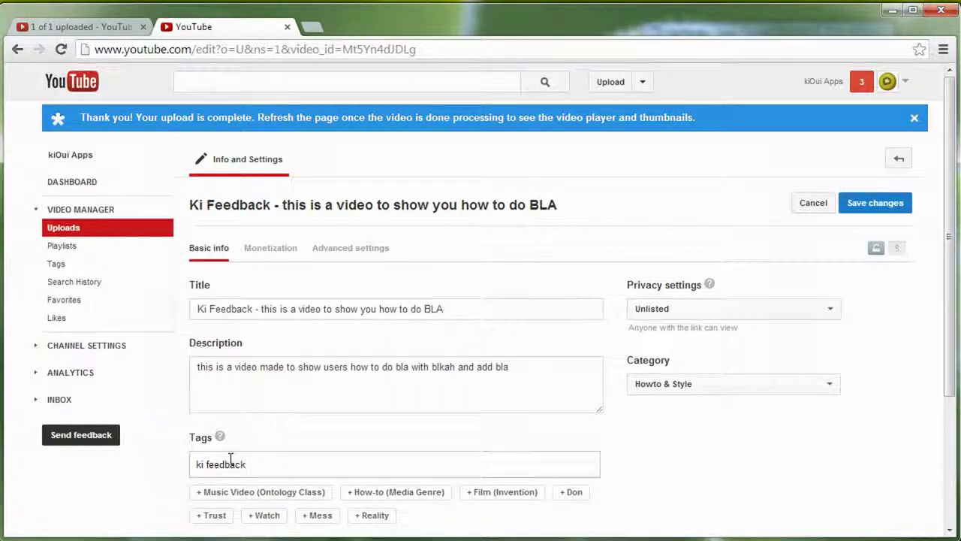
{"action": "key", "text": "Return"}
Add the tags "kifeedback", "ebay" and "kioui" and save the changes to the video.
{"action": "type", "text": "ki"}
{"action": "key", "text": "BackSpace"}
{"action": "type", "text": "feedba"}
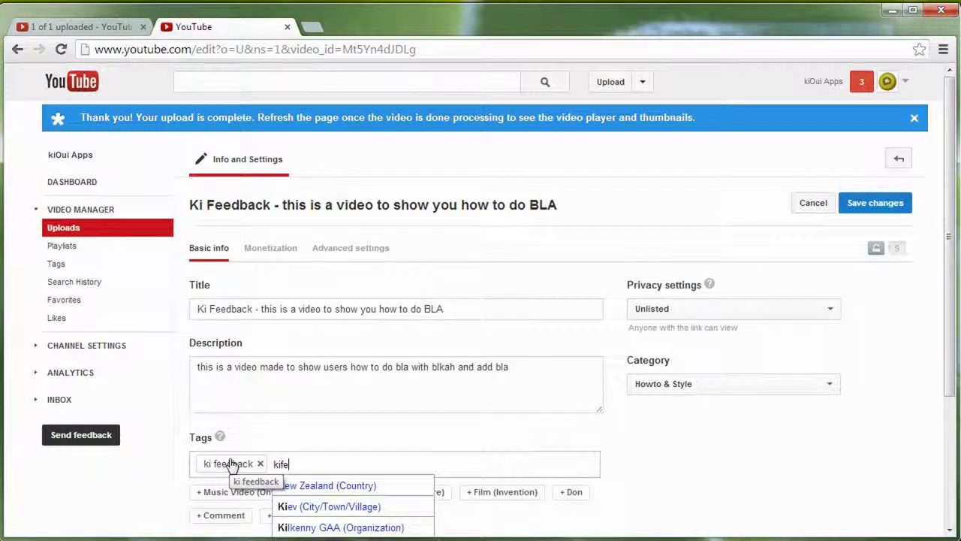
{"action": "type", "text": "k"}
{"action": "key", "text": "Return"}
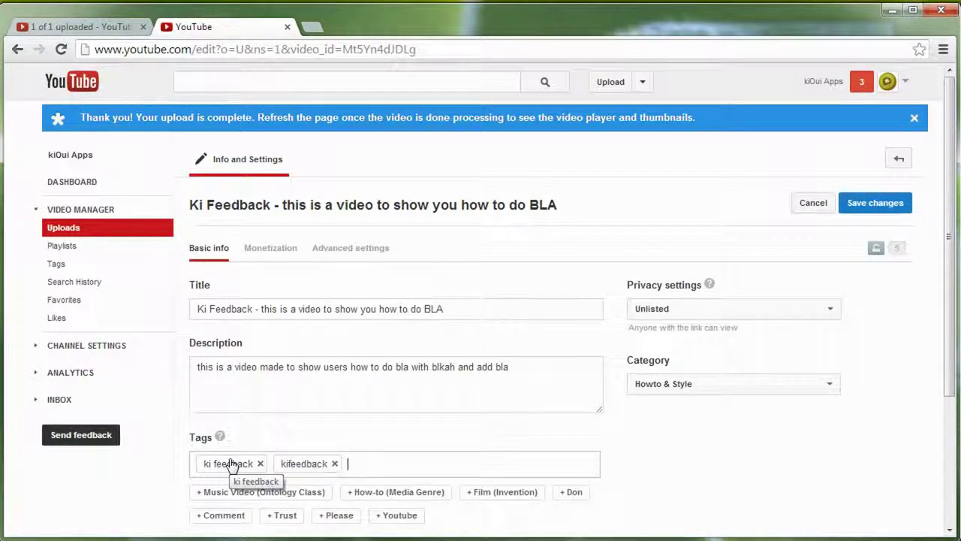
{"action": "type", "text": "ebay"}
{"action": "key", "text": "Return"}
{"action": "type", "text": "kioui"}
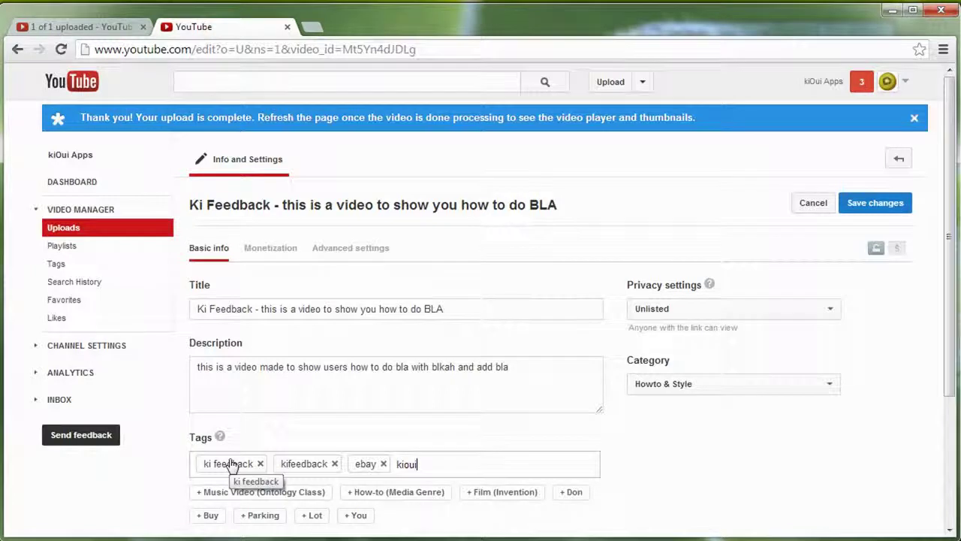
{"action": "key", "text": "Return"}
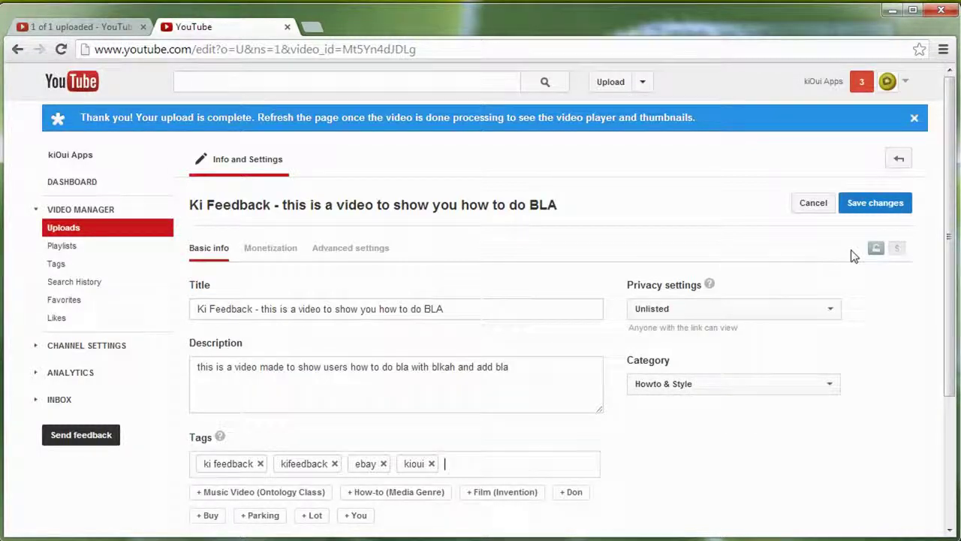
{"action": "left_click", "coordinate": [871, 205]}
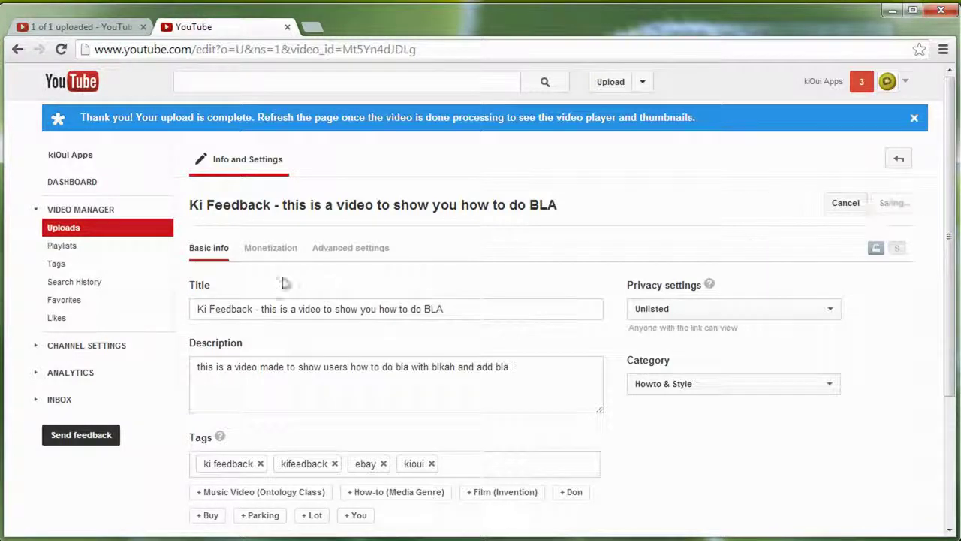
Turn on monetization with ads for the video and save the change.
{"action": "left_click", "coordinate": [276, 253]}
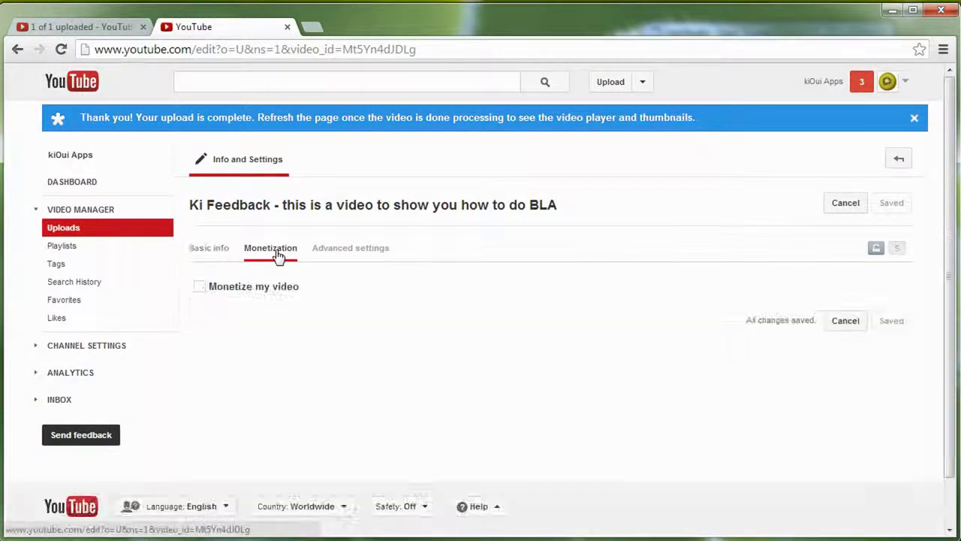
{"action": "left_click", "coordinate": [200, 287]}
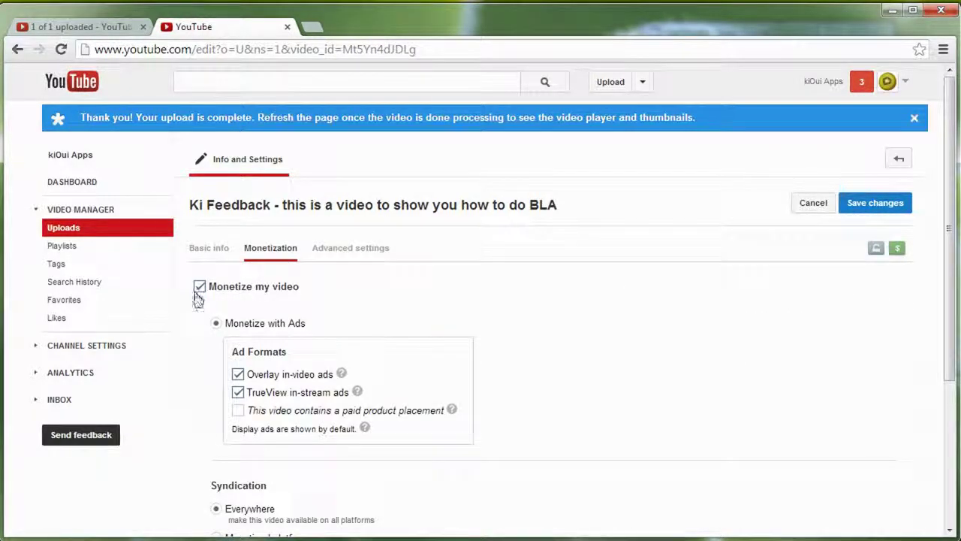
{"action": "left_click", "coordinate": [869, 204]}
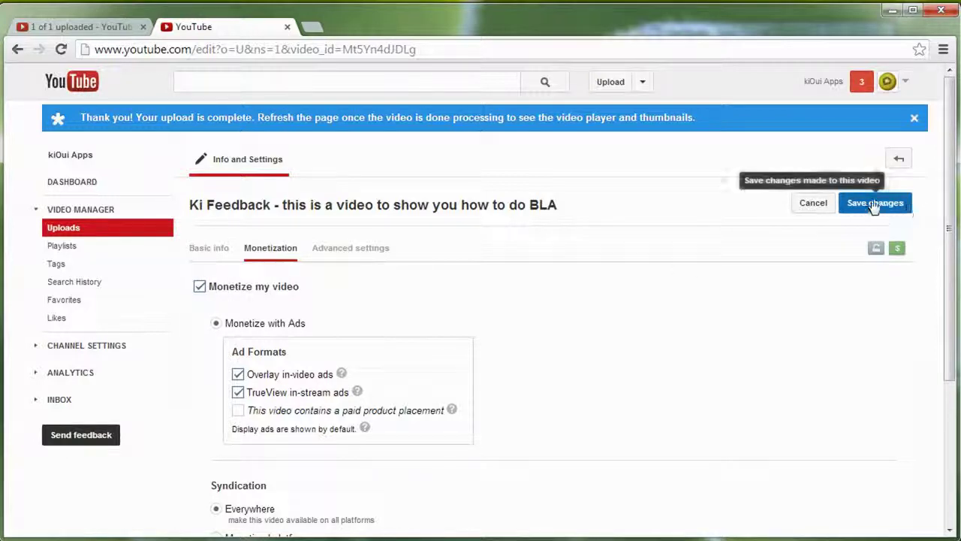
Set the video's recording date to today, August 28, 2013, in the advanced settings and save it.
{"action": "left_click", "coordinate": [353, 252]}
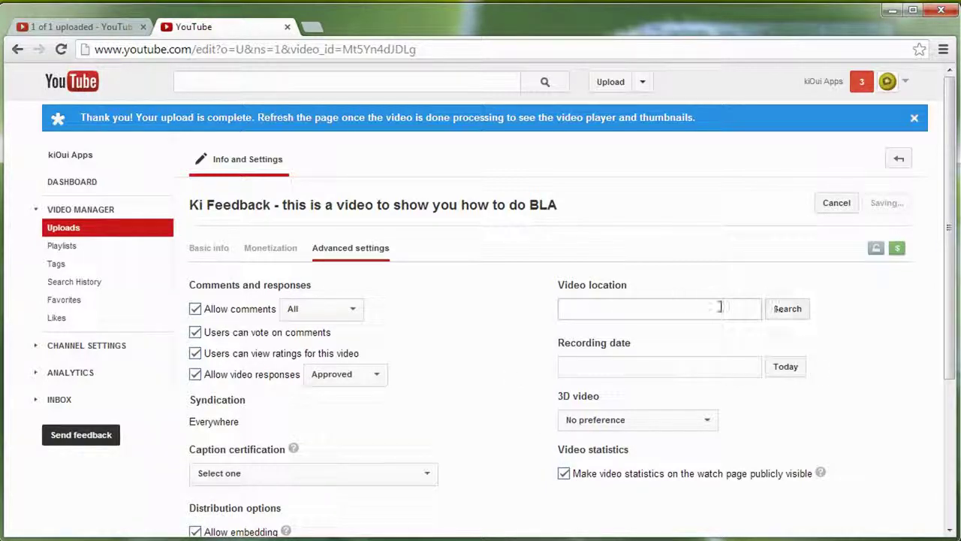
{"action": "left_click", "coordinate": [786, 370]}
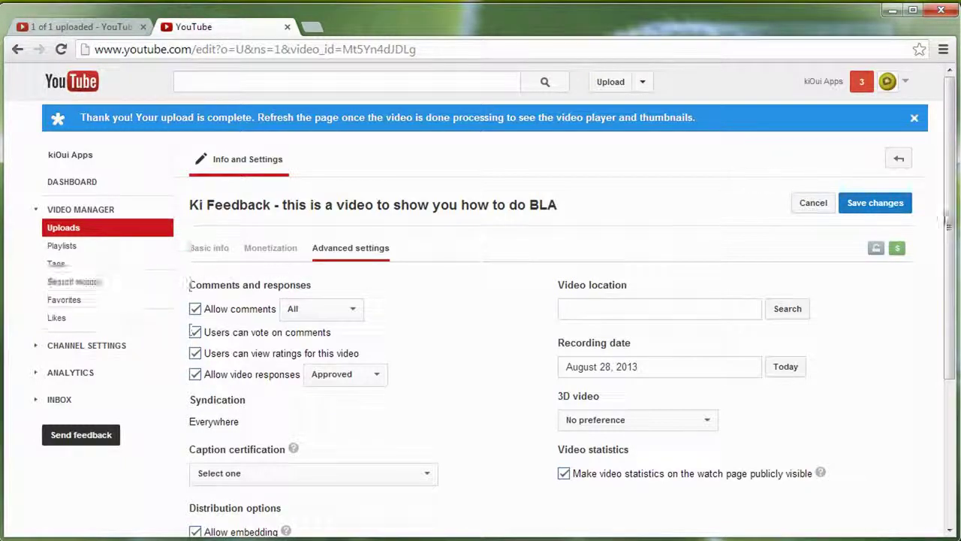
{"action": "left_click", "coordinate": [876, 203]}
Change the video's privacy setting to Public in its basic info.
{"action": "left_click", "coordinate": [223, 252]}
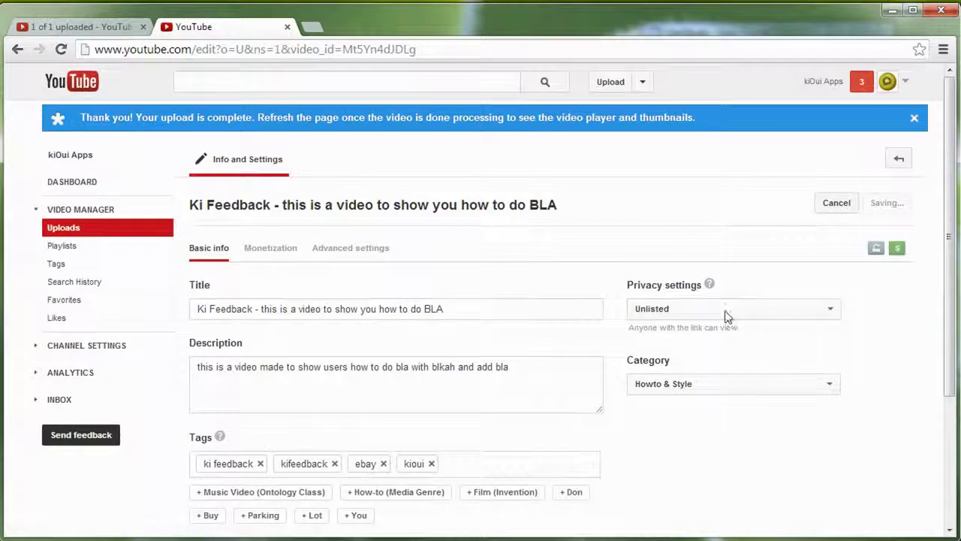
{"action": "left_click", "coordinate": [726, 313]}
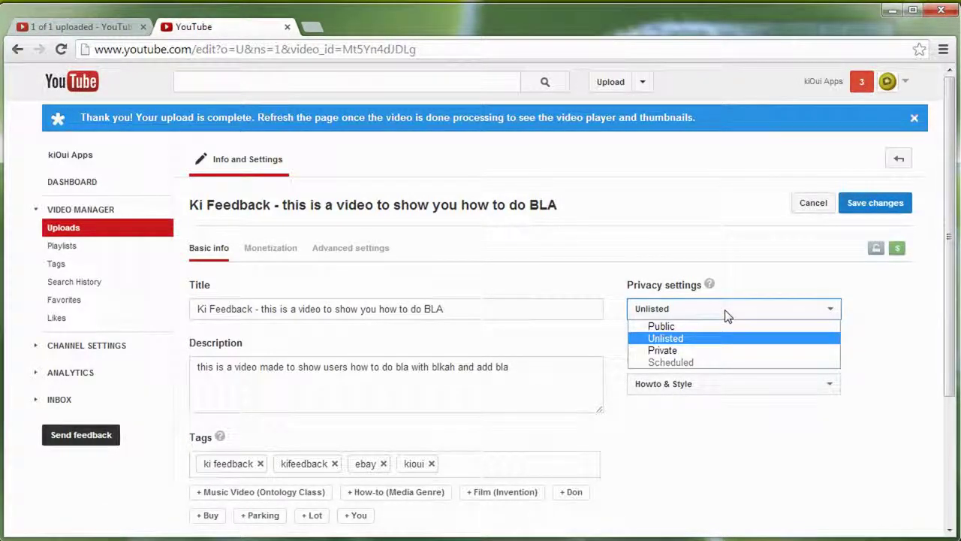
{"action": "left_click", "coordinate": [676, 326]}
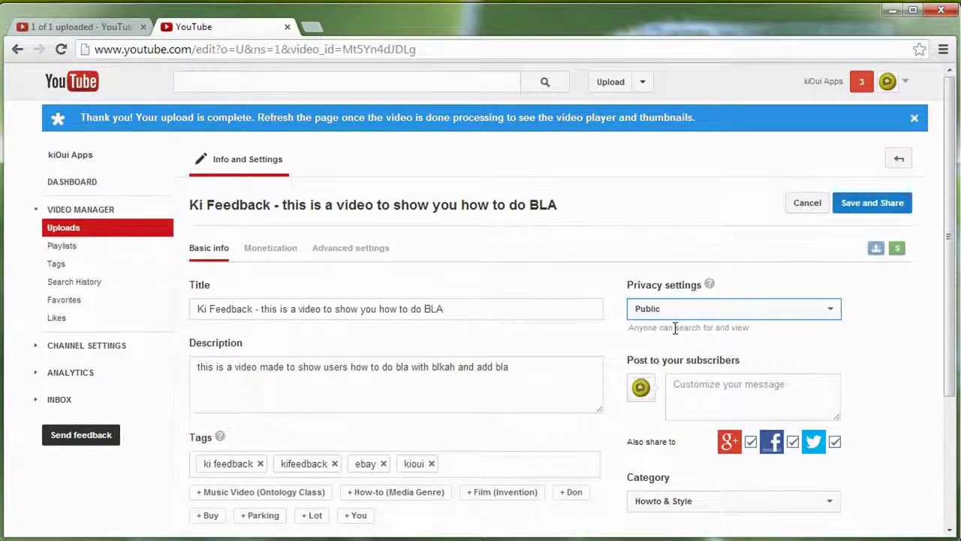
{"action": "left_click", "coordinate": [876, 207]}
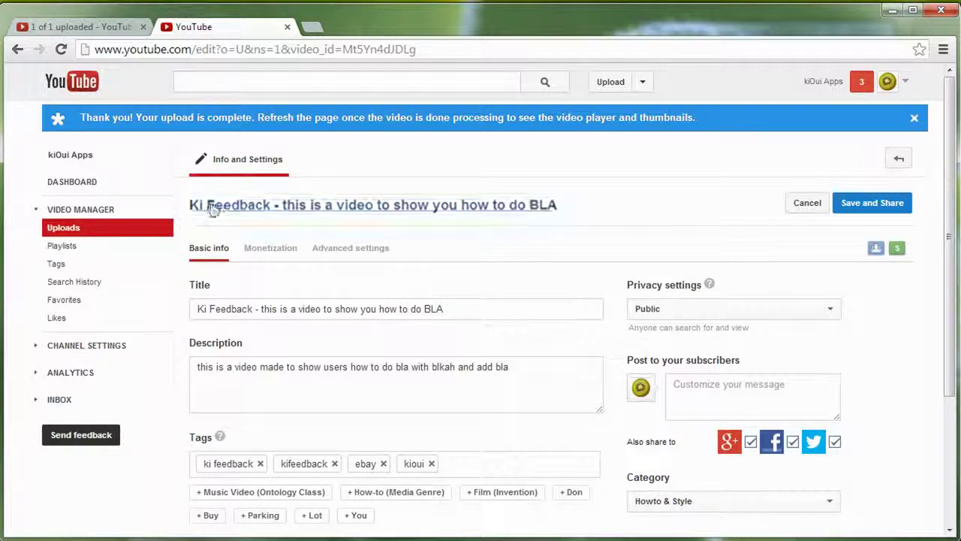
{"action": "left_click_drag", "start_coordinate": [189, 206], "coordinate": [272, 204]}
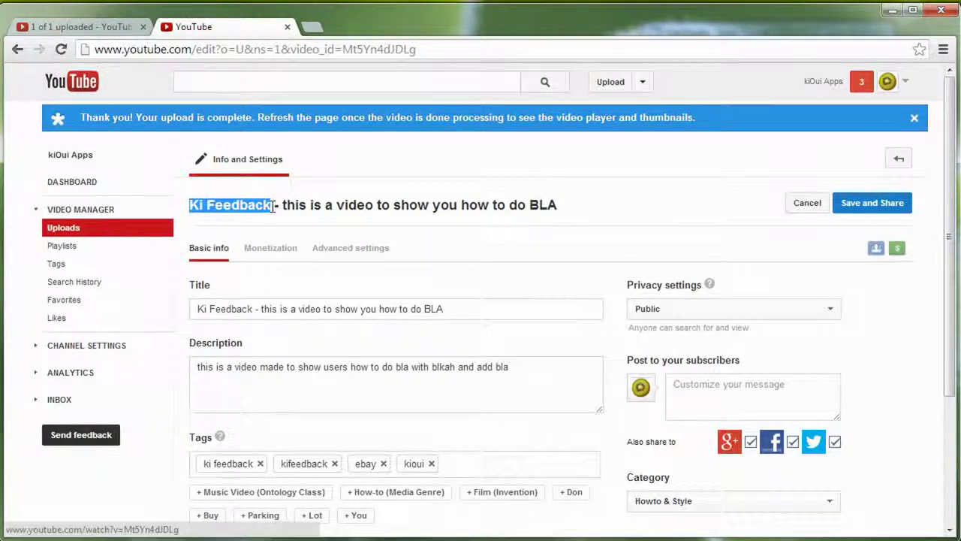
{"action": "left_click", "coordinate": [659, 249]}
{"action": "scroll", "coordinate": [693, 240], "scroll_direction": "down", "scroll_amount": 2}
{"action": "scroll", "coordinate": [694, 239], "scroll_direction": "up", "scroll_amount": 2}
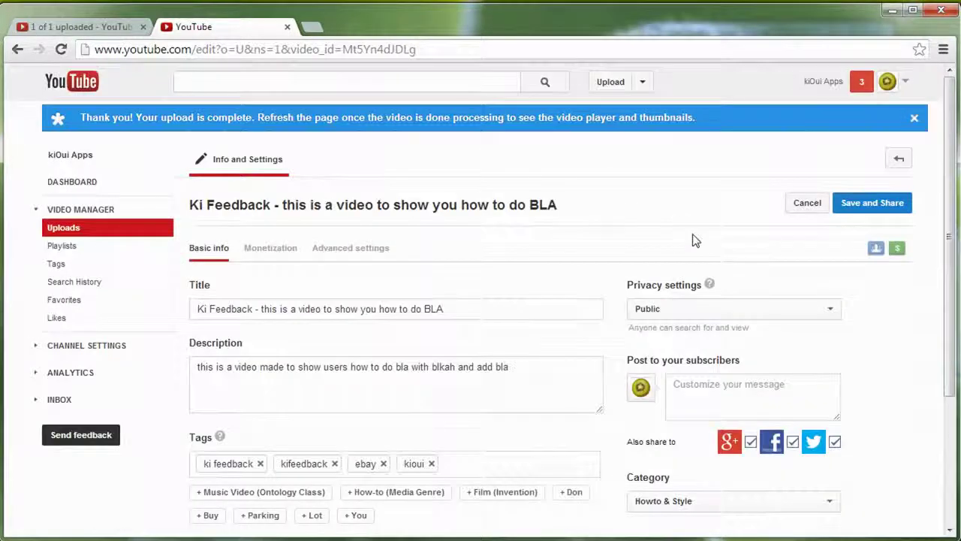
{"action": "left_click_drag", "start_coordinate": [303, 210], "coordinate": [356, 217]}
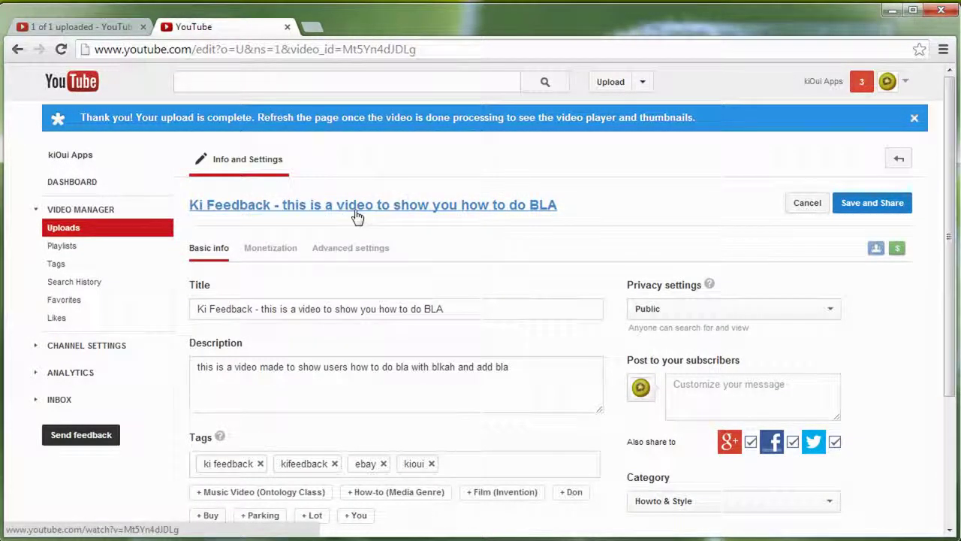
{"action": "left_click", "coordinate": [549, 211]}
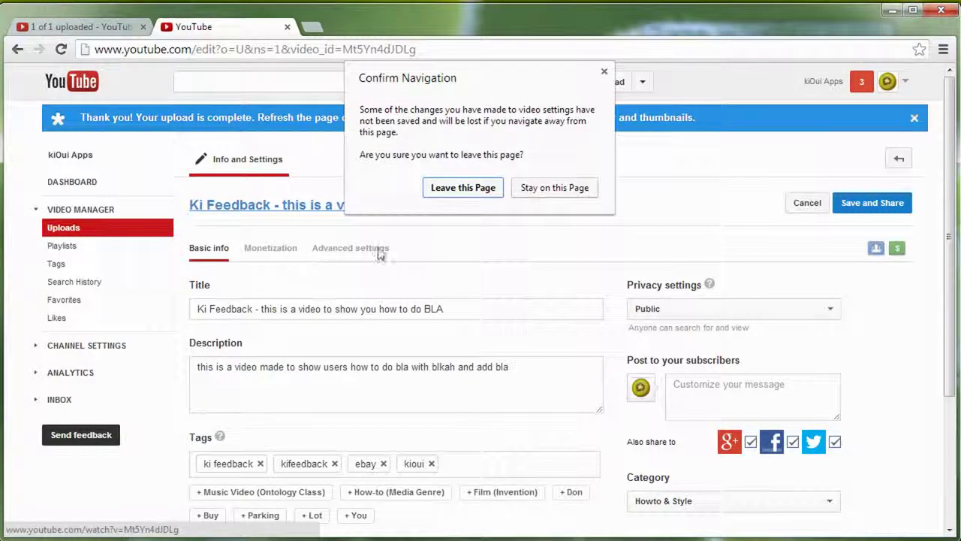
{"action": "left_click", "coordinate": [543, 188]}
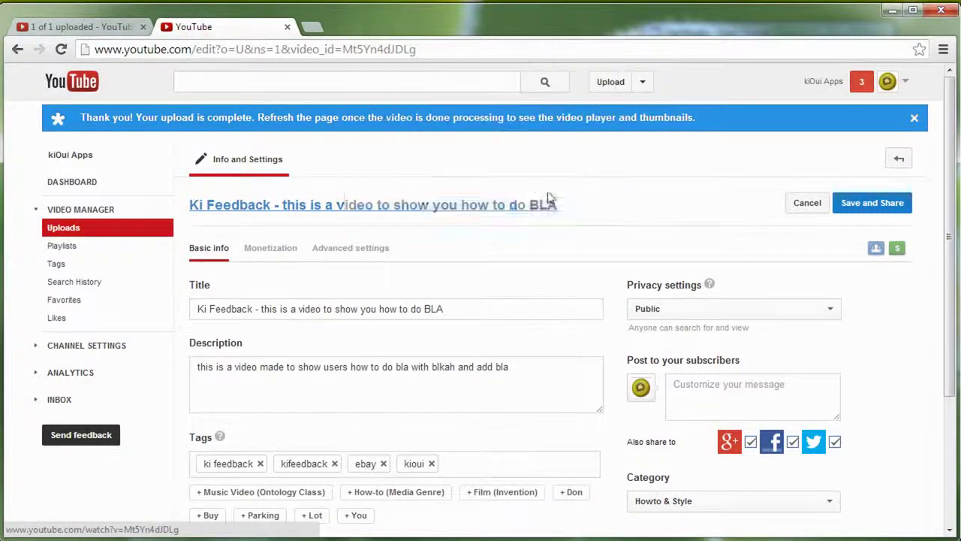
Review the video's advanced settings, including comments, distribution options and video statistics.
{"action": "left_click", "coordinate": [368, 254]}
{"action": "scroll", "coordinate": [817, 324], "scroll_direction": "down", "scroll_amount": 3}
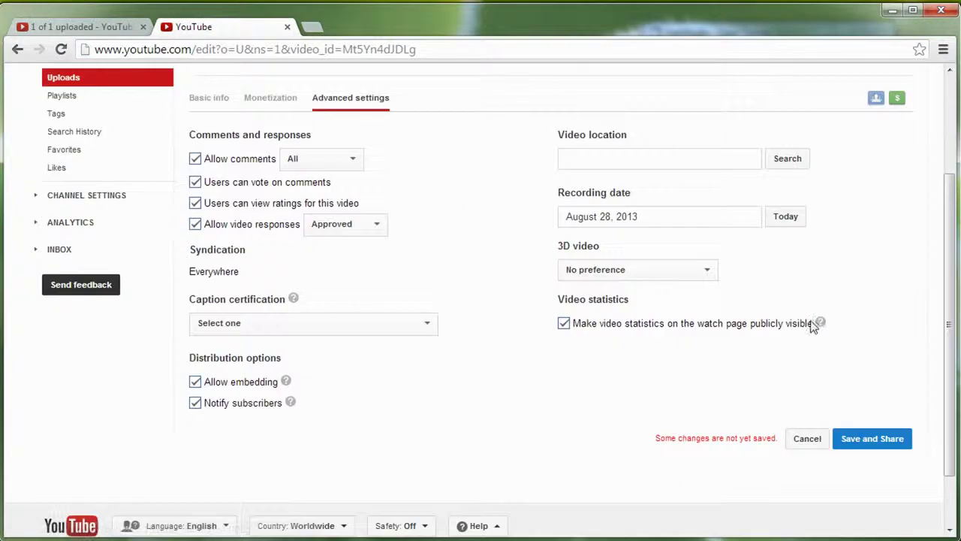
Save the pending changes to the video's settings.
{"action": "scroll", "coordinate": [452, 275], "scroll_direction": "up", "scroll_amount": 3}
{"action": "left_click", "coordinate": [269, 206]}
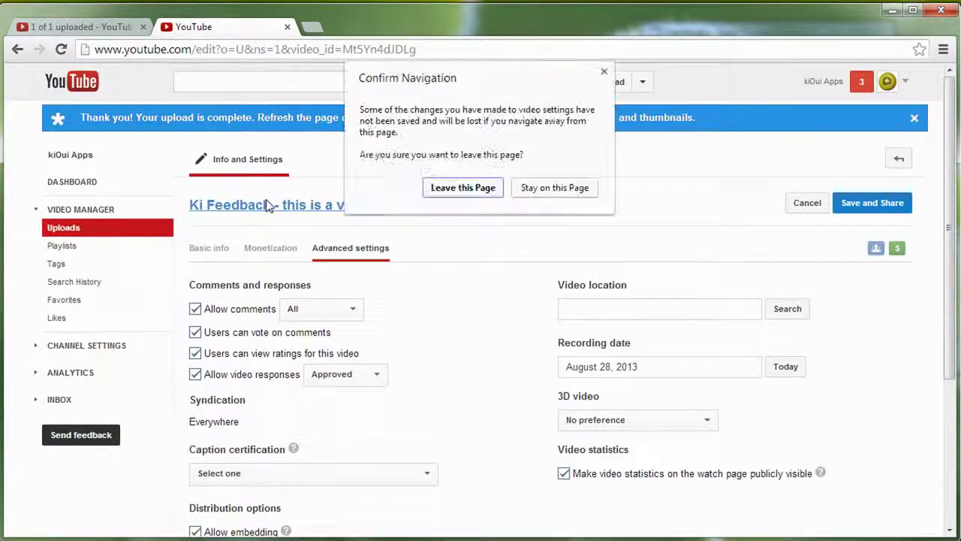
{"action": "left_click", "coordinate": [872, 203]}
Leave the settings page for the video's watch page and copy the video's URL.
{"action": "left_click", "coordinate": [310, 206]}
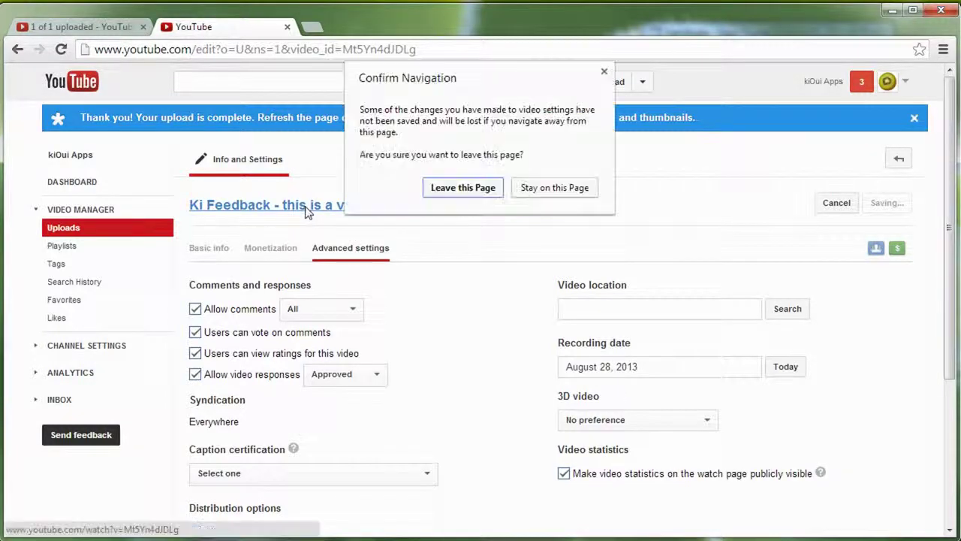
{"action": "left_click", "coordinate": [491, 192]}
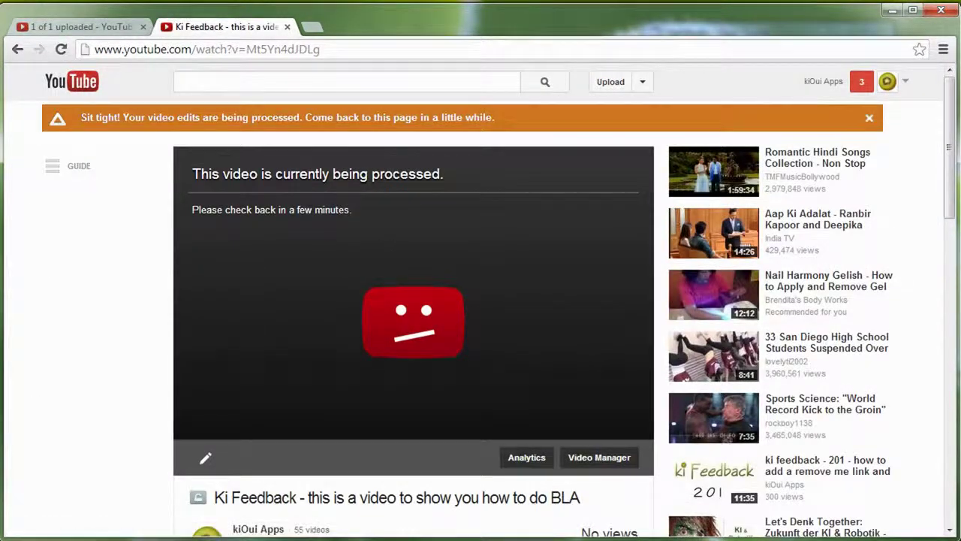
{"action": "left_click", "coordinate": [111, 43]}
{"action": "key", "text": "ctrl+c"}
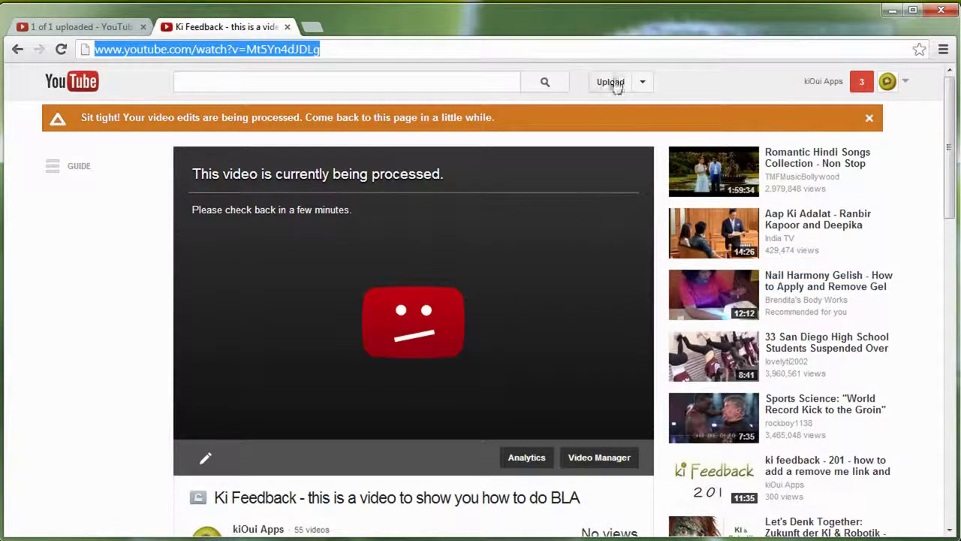
Open the Video Manager's uploads list, reloading the page if it does not load.
{"action": "left_click", "coordinate": [641, 82]}
{"action": "left_click", "coordinate": [582, 126]}
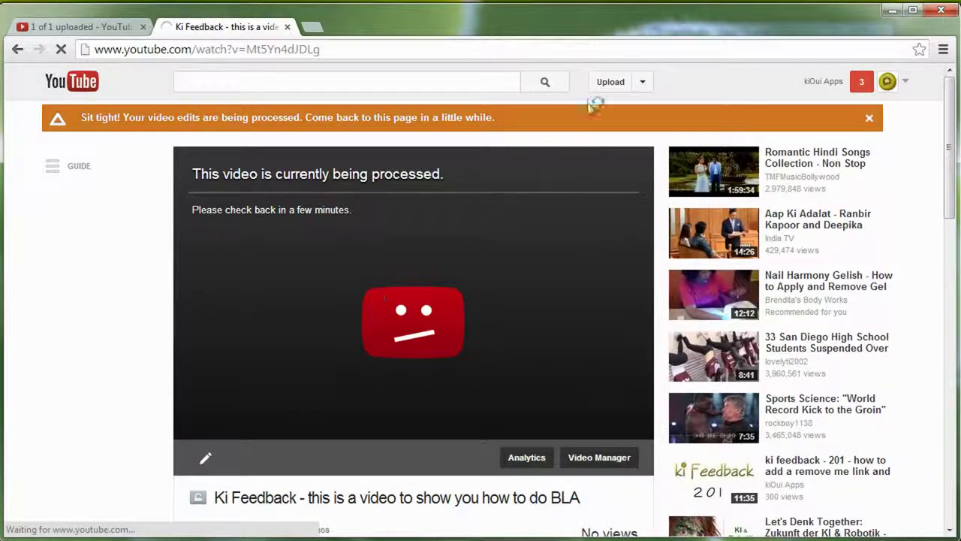
{"action": "left_click", "coordinate": [642, 82]}
{"action": "left_click", "coordinate": [583, 129]}
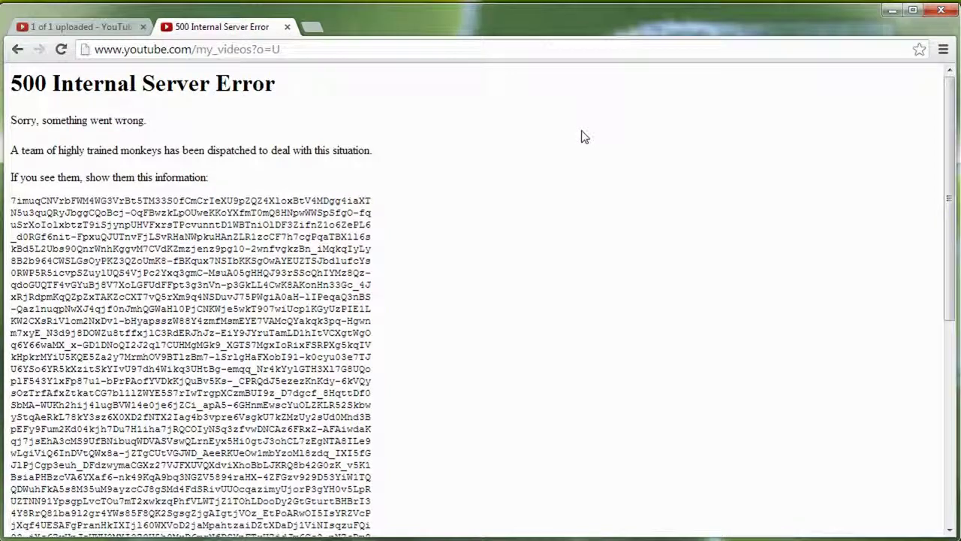
{"action": "key", "text": "F5"}
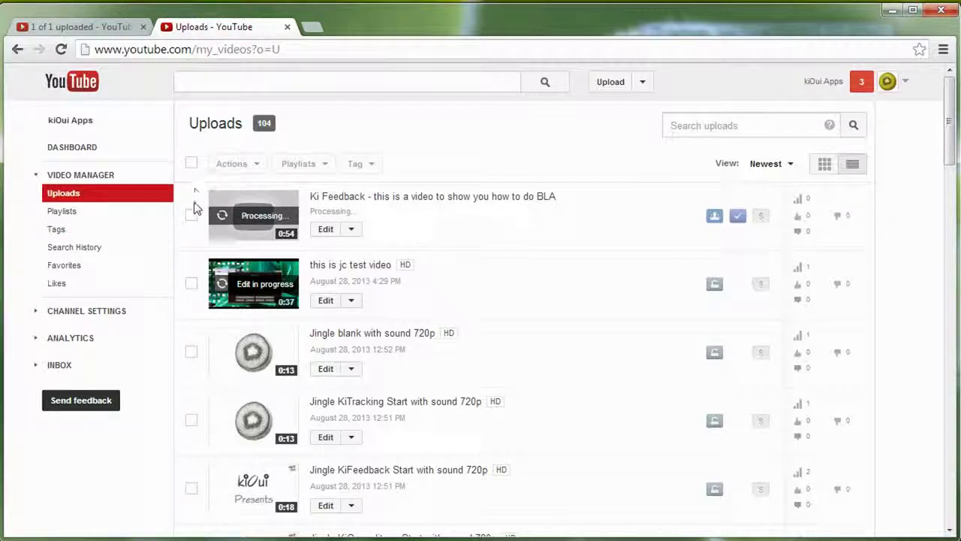
Find the Ki Feedback playlist among the channel's playlists and open it for editing.
{"action": "left_click", "coordinate": [67, 213]}
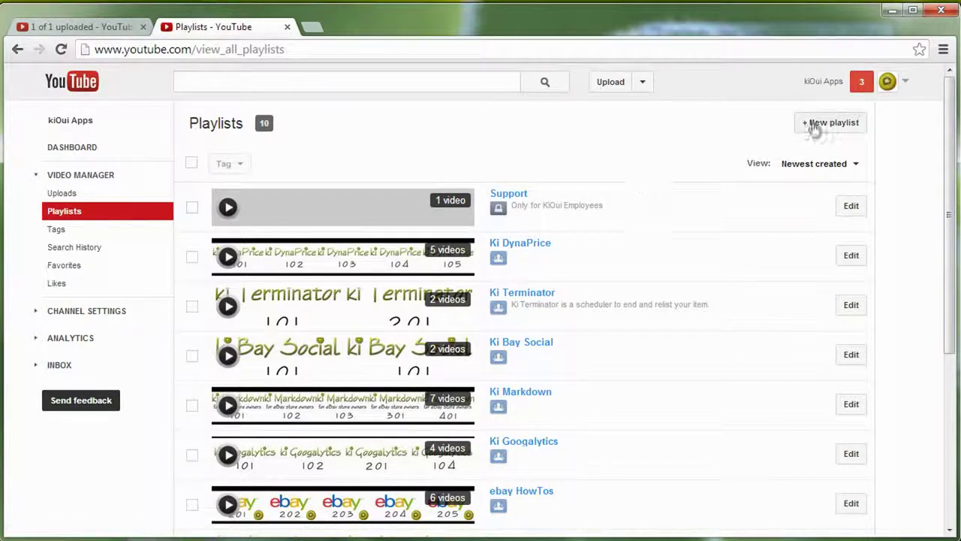
{"action": "scroll", "coordinate": [481, 194], "scroll_direction": "down", "scroll_amount": 1}
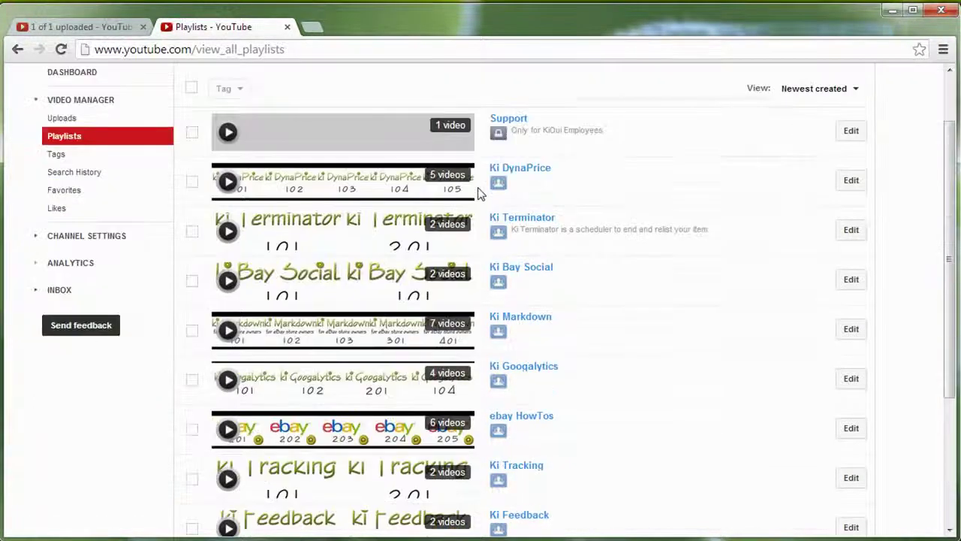
{"action": "scroll", "coordinate": [541, 278], "scroll_direction": "down", "scroll_amount": 2}
{"action": "left_click", "coordinate": [515, 369]}
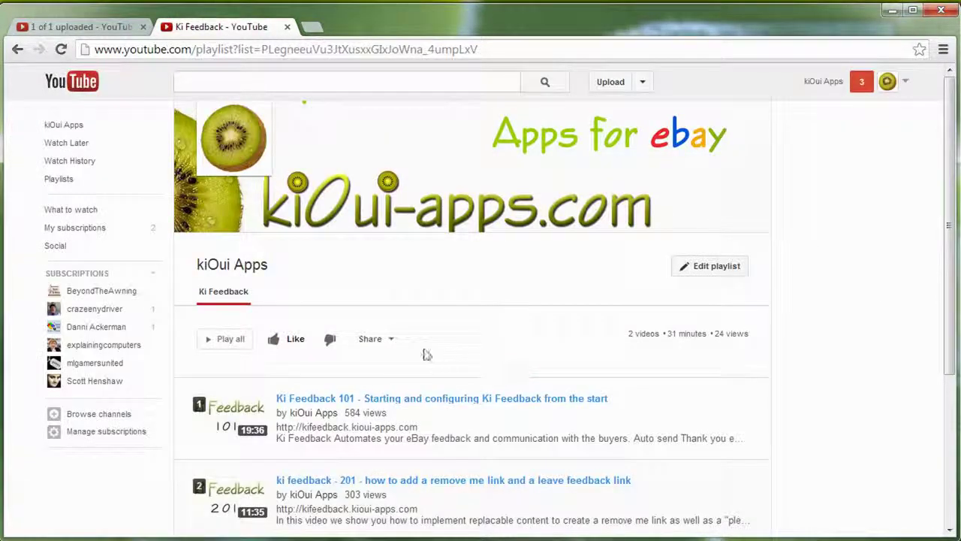
{"action": "left_click", "coordinate": [719, 271]}
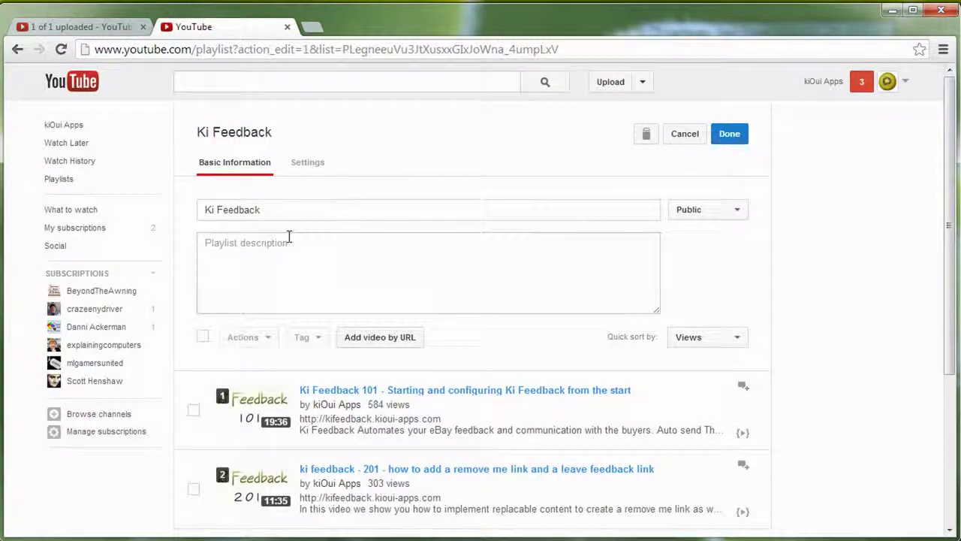
Add the video to the Ki Feedback playlist by its copied URL, check its entry and finish editing the playlist.
{"action": "left_click", "coordinate": [373, 338]}
{"action": "key", "text": "ctrl+v"}
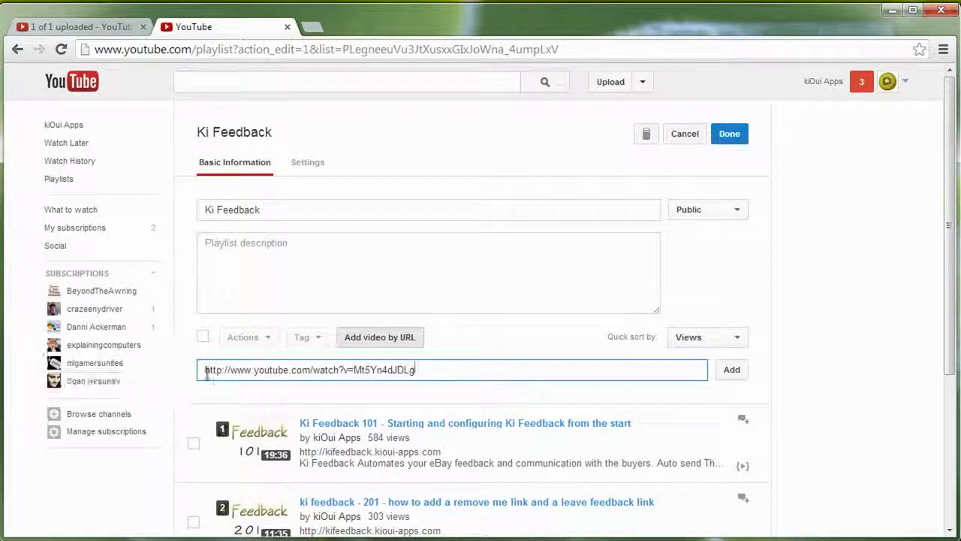
{"action": "left_click", "coordinate": [728, 372]}
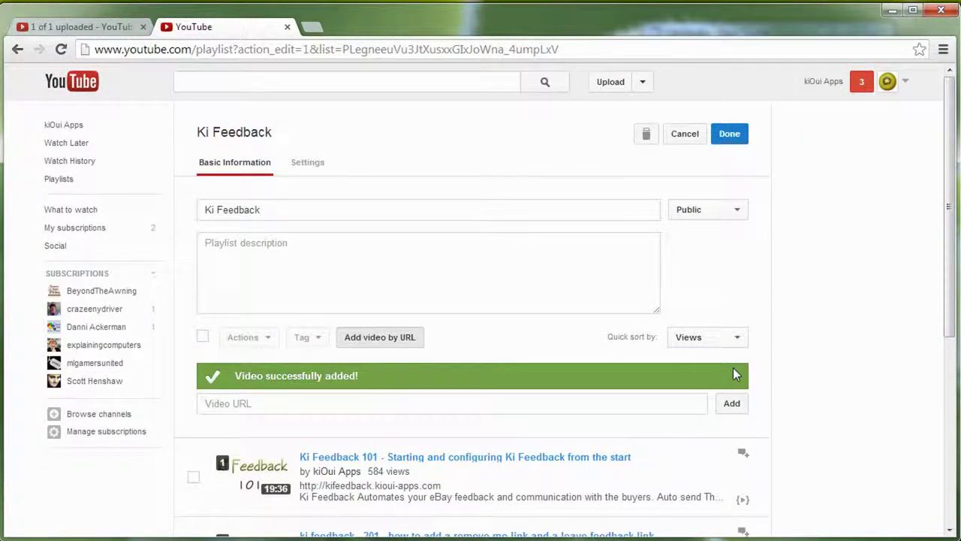
{"action": "scroll", "coordinate": [669, 353], "scroll_direction": "down", "scroll_amount": 3}
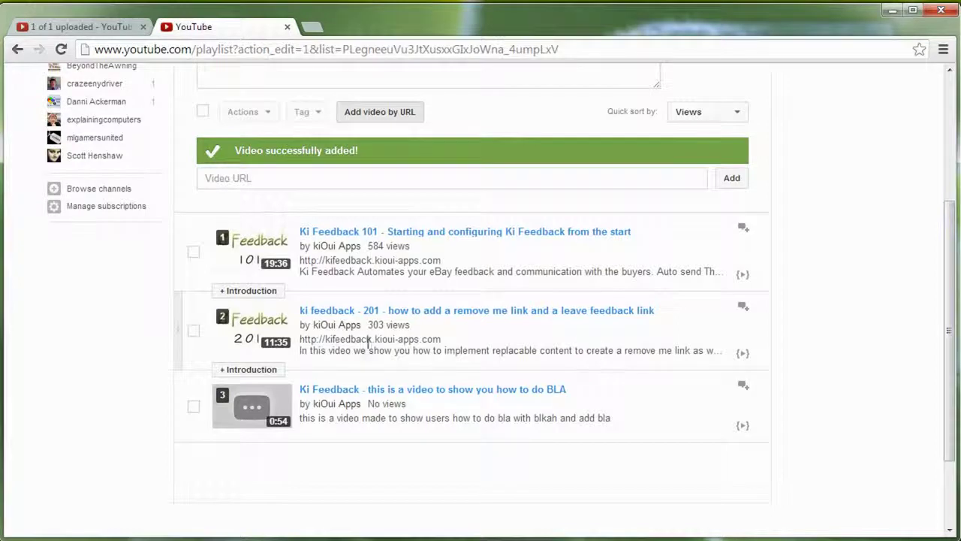
{"action": "mouse_move", "coordinate": [214, 412]}
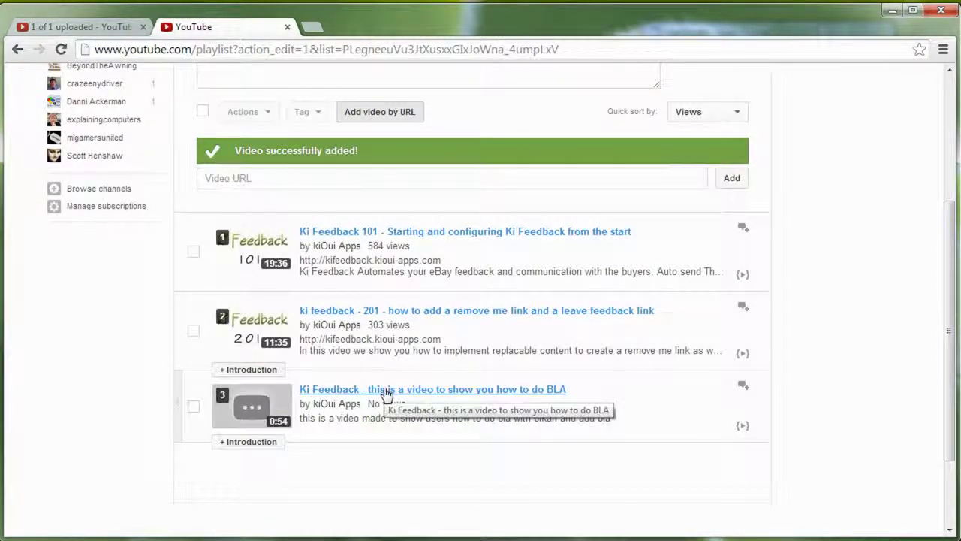
{"action": "mouse_move", "coordinate": [252, 434]}
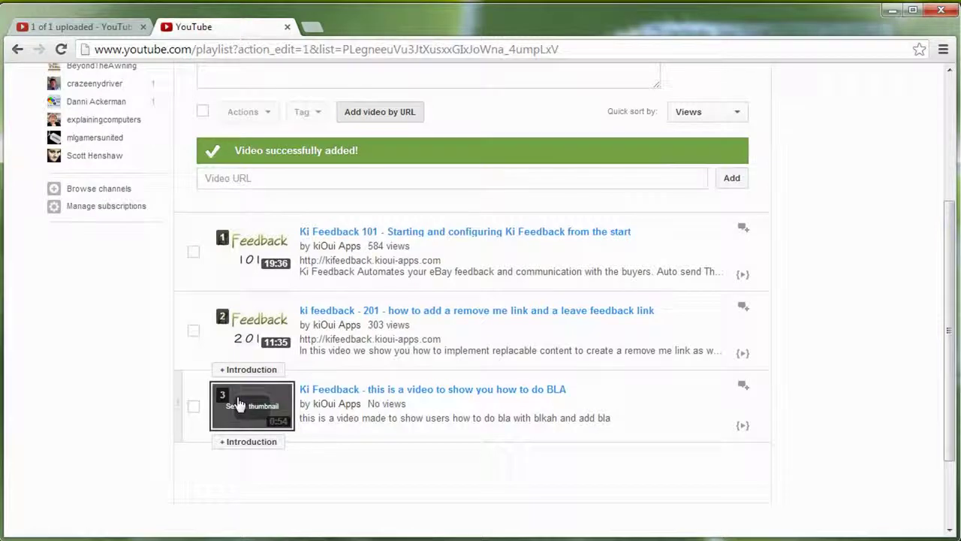
{"action": "mouse_move", "coordinate": [263, 412]}
{"action": "scroll", "coordinate": [446, 418], "scroll_direction": "up", "scroll_amount": 3}
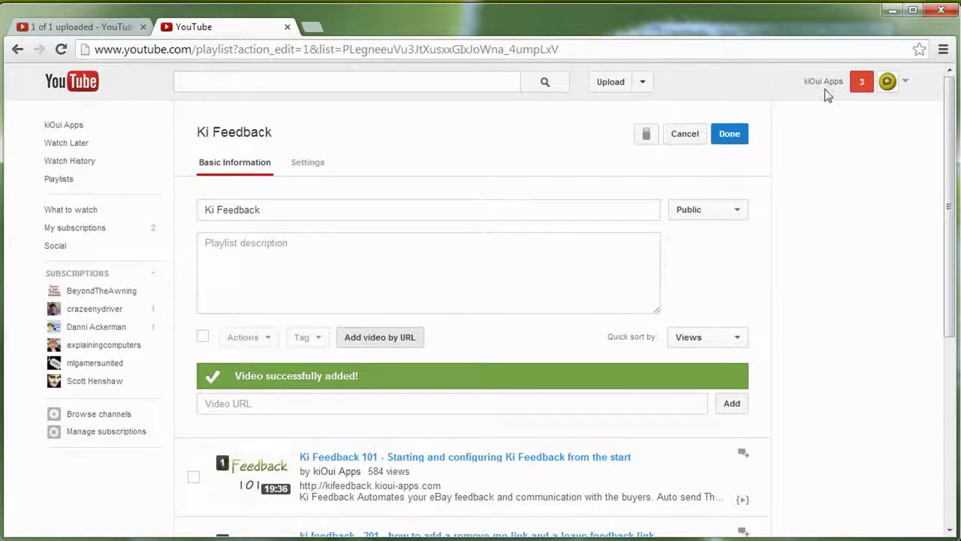
{"action": "left_click", "coordinate": [730, 134]}
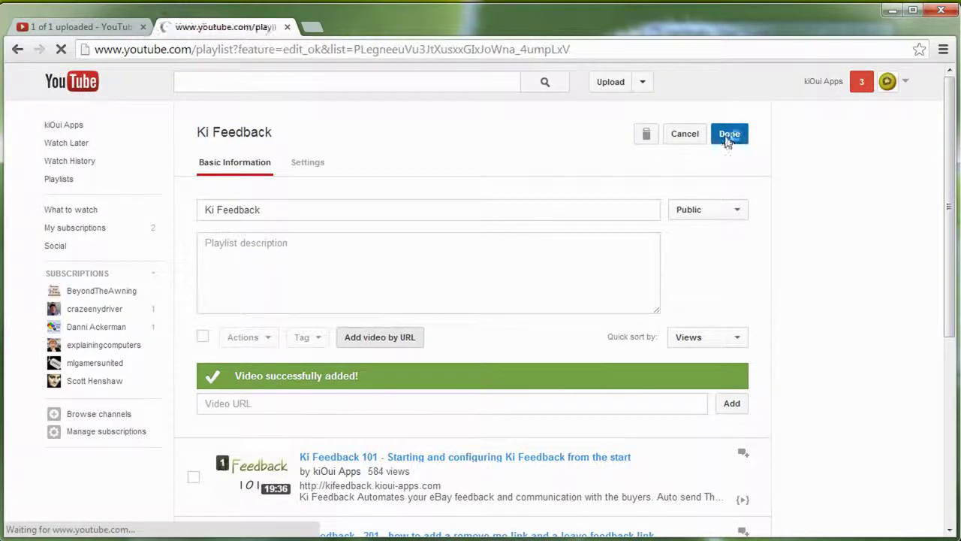
Delete the original upload "this is jc test video" from the Video Manager's uploads and confirm the deletion.
{"action": "left_click", "coordinate": [643, 82]}
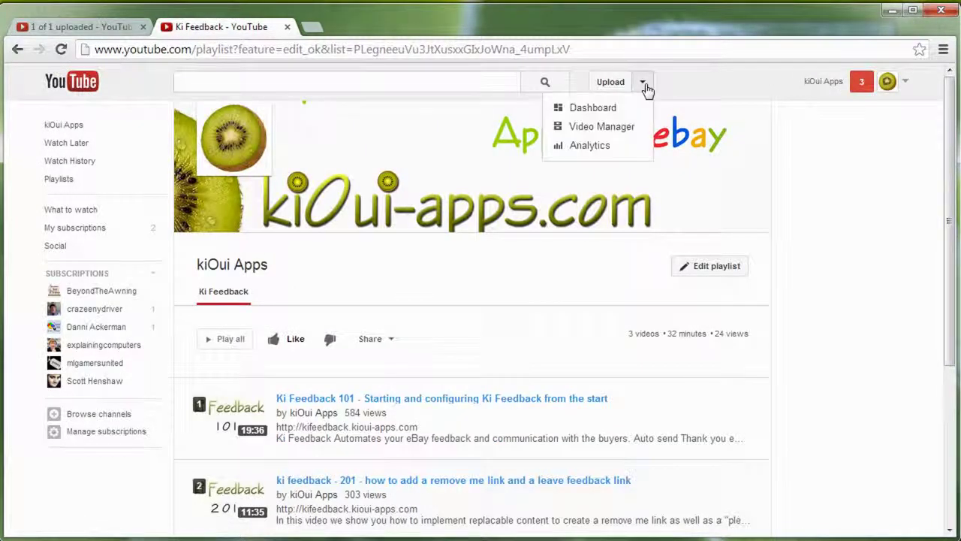
{"action": "left_click", "coordinate": [590, 127]}
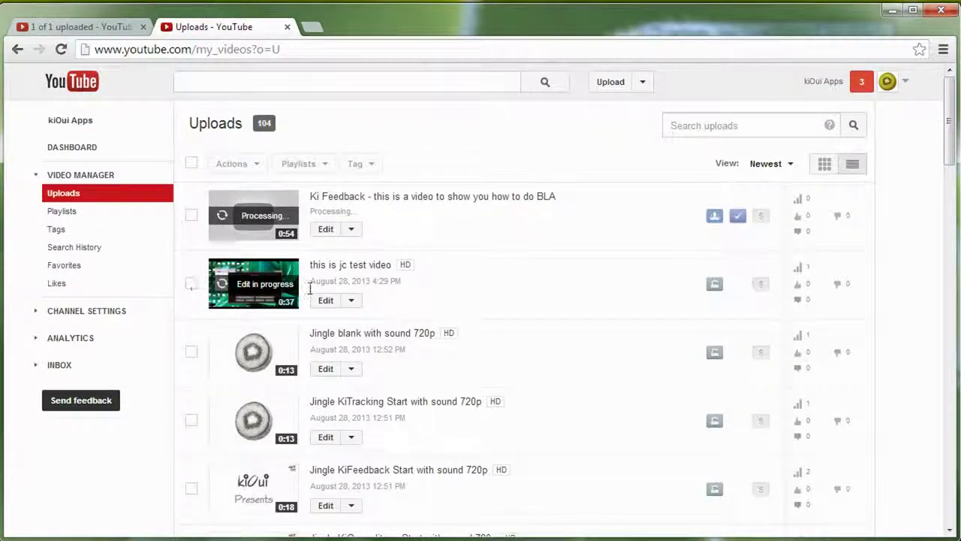
{"action": "left_click_drag", "start_coordinate": [397, 264], "coordinate": [359, 265]}
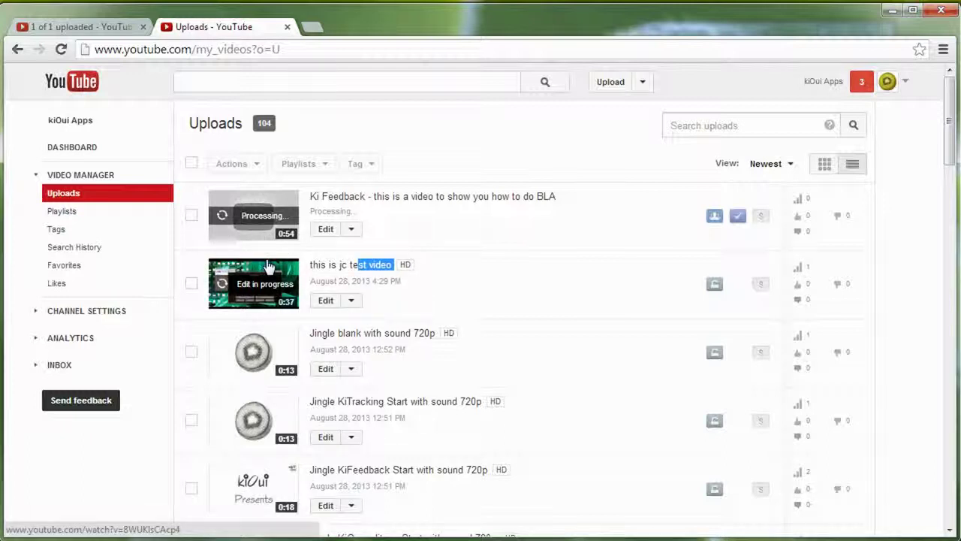
{"action": "left_click", "coordinate": [353, 303]}
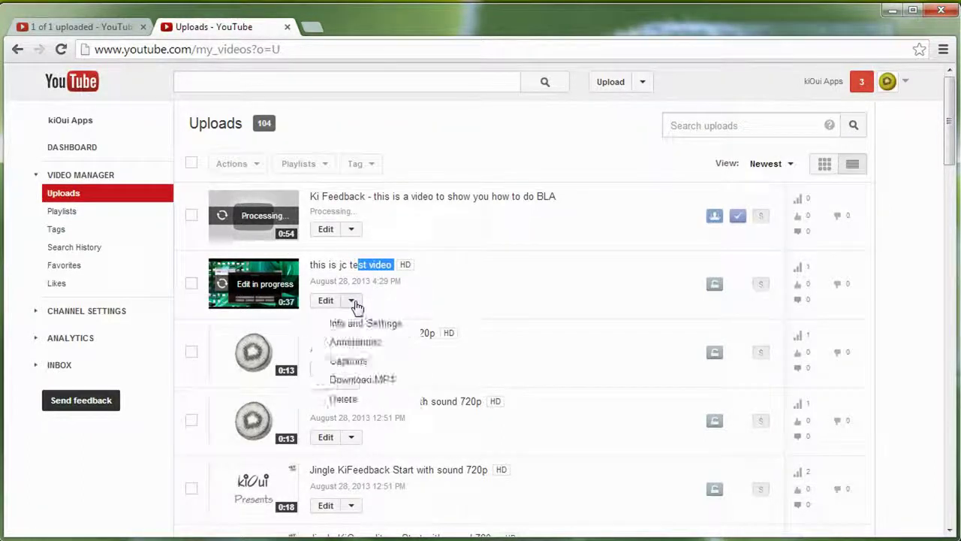
{"action": "left_click", "coordinate": [345, 400]}
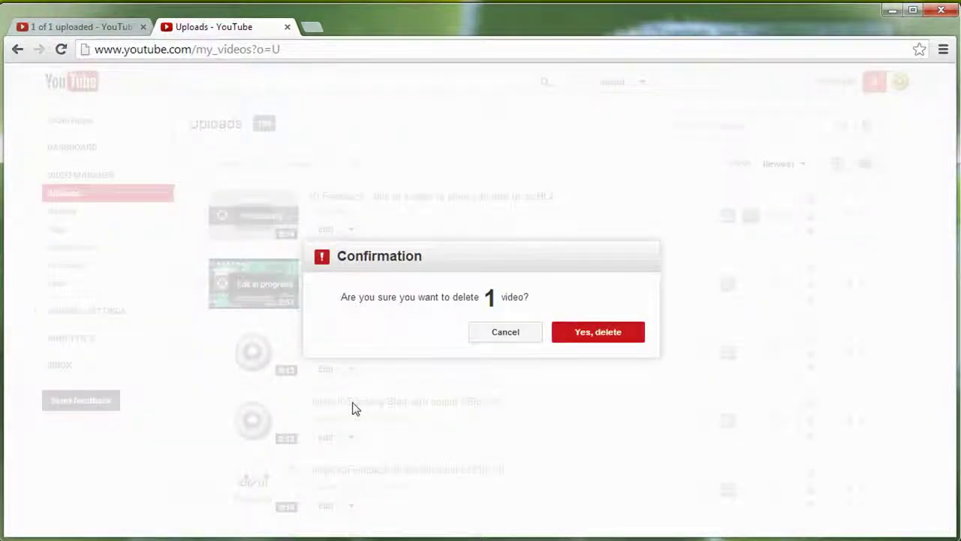
{"action": "left_click", "coordinate": [572, 336]}
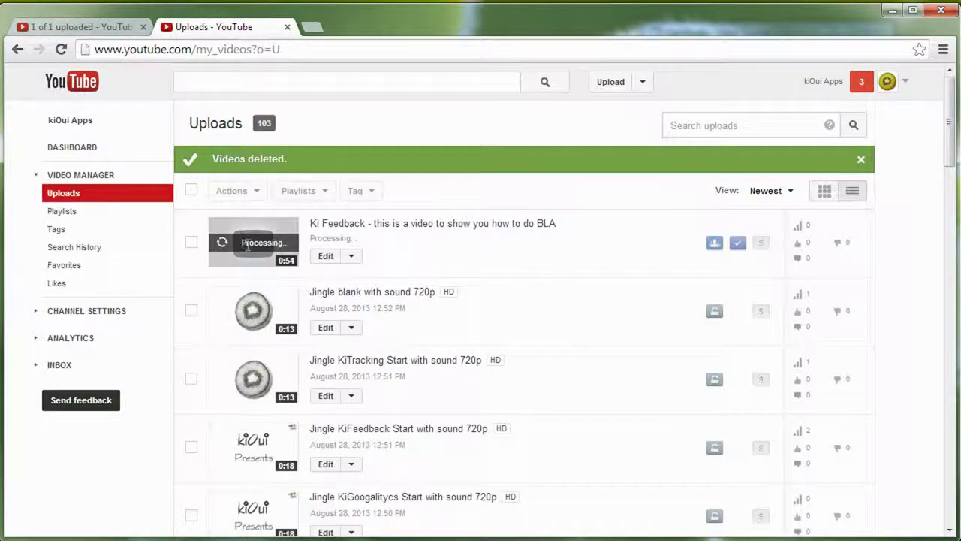
Open the watch page of "Ki Feedback - this is a video to show you how to do BLA" and select its URL.
{"action": "left_click", "coordinate": [444, 226]}
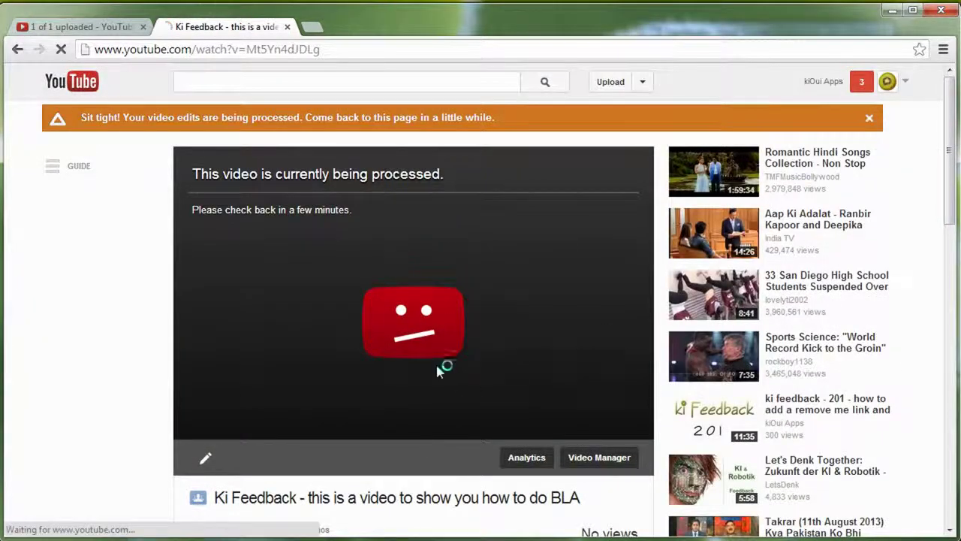
{"action": "left_click", "coordinate": [363, 49]}
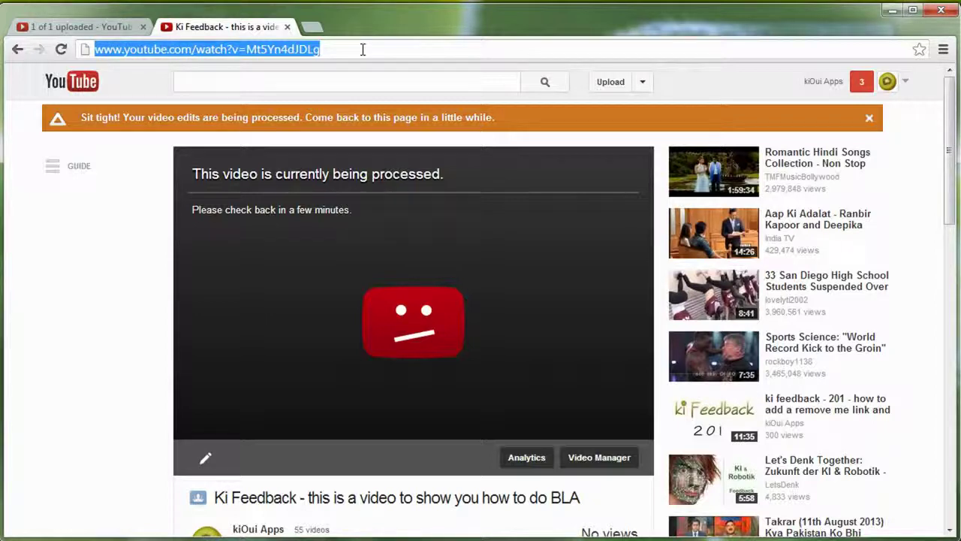
View the accounts available for switching on YouTube, close the list and switch to the CamStudio recorder.
{"action": "left_click", "coordinate": [906, 84]}
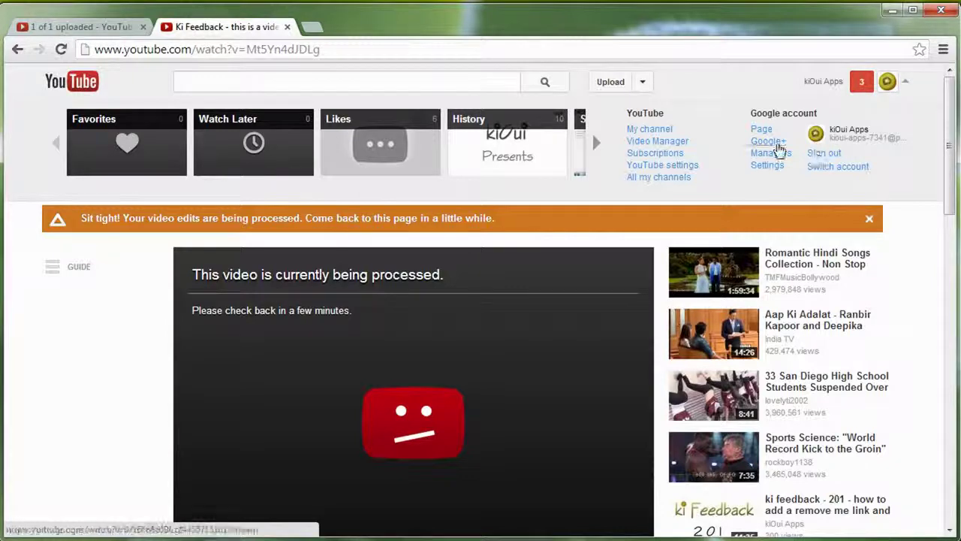
{"action": "left_click", "coordinate": [855, 168]}
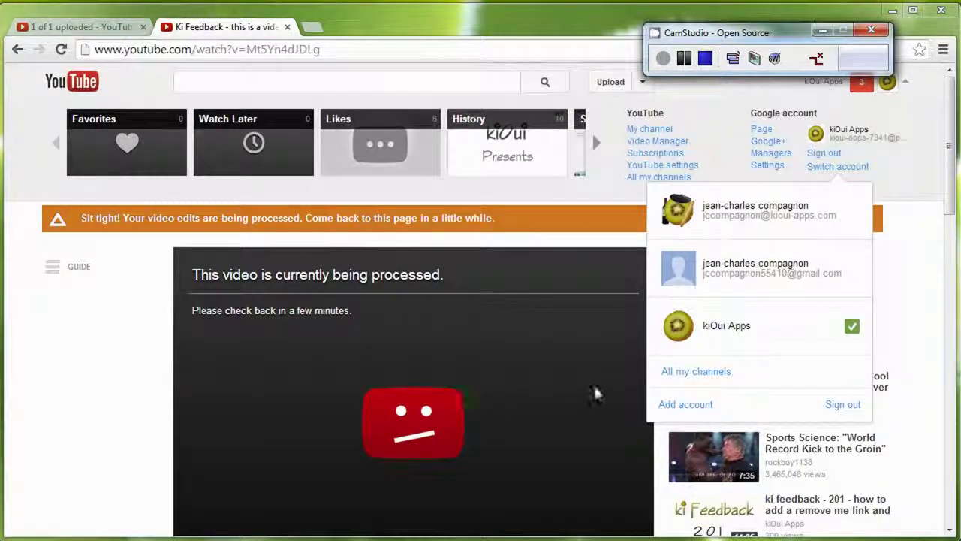
{"action": "left_click", "coordinate": [917, 254]}
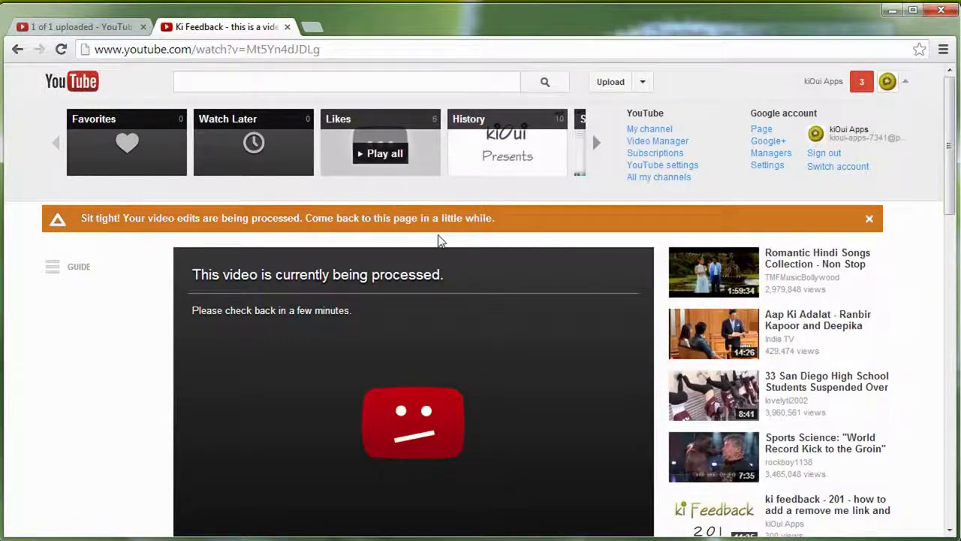
{"action": "key", "text": "alt+Tab"}
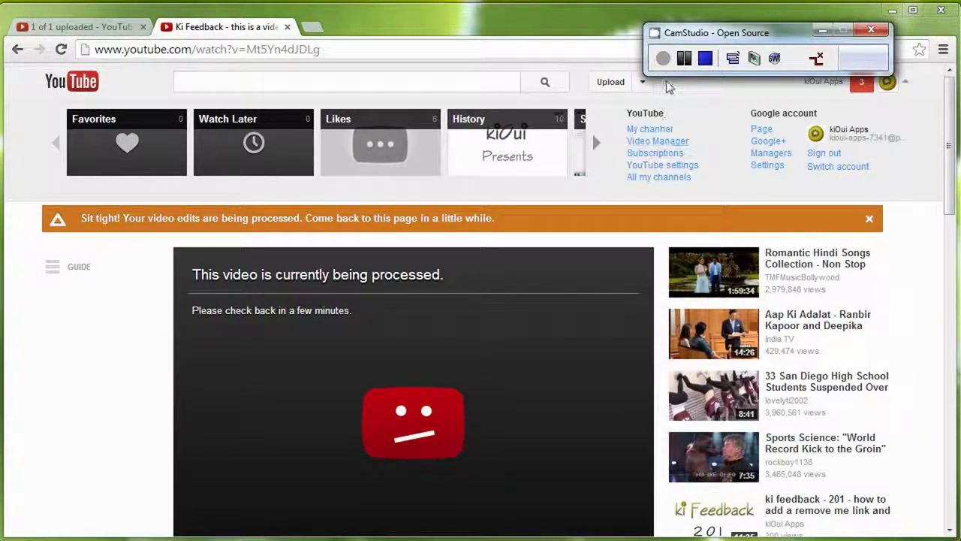